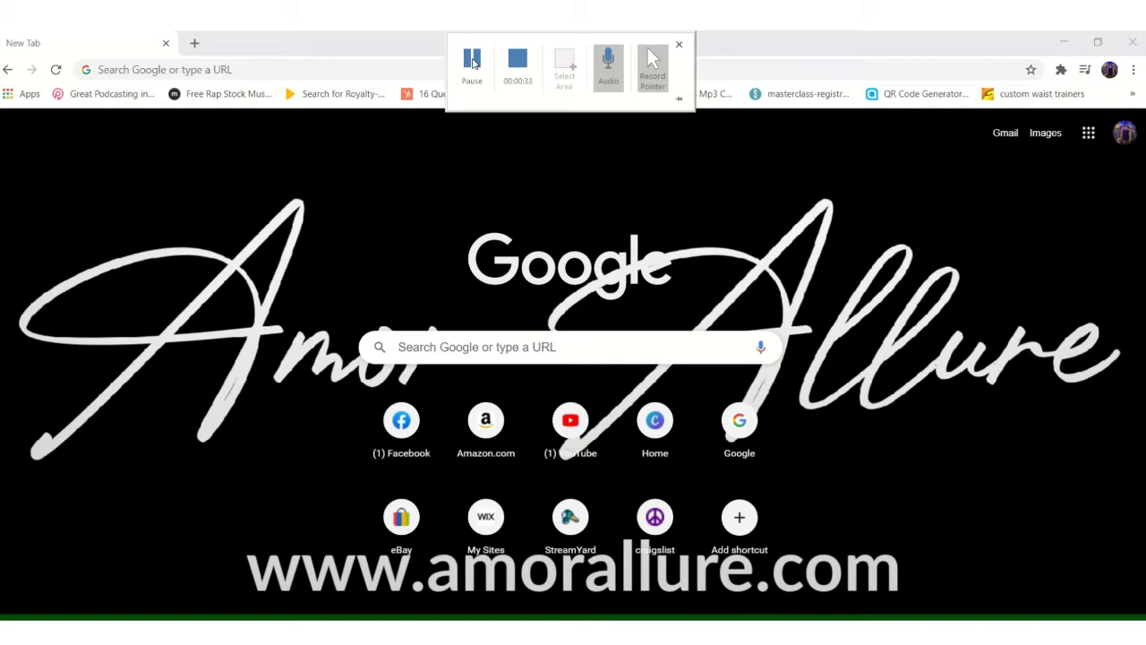
Load qrcode-monkey.com in Chrome using the 'qr' address-bar autocomplete.
{"action": "left_click", "coordinate": [326, 67]}
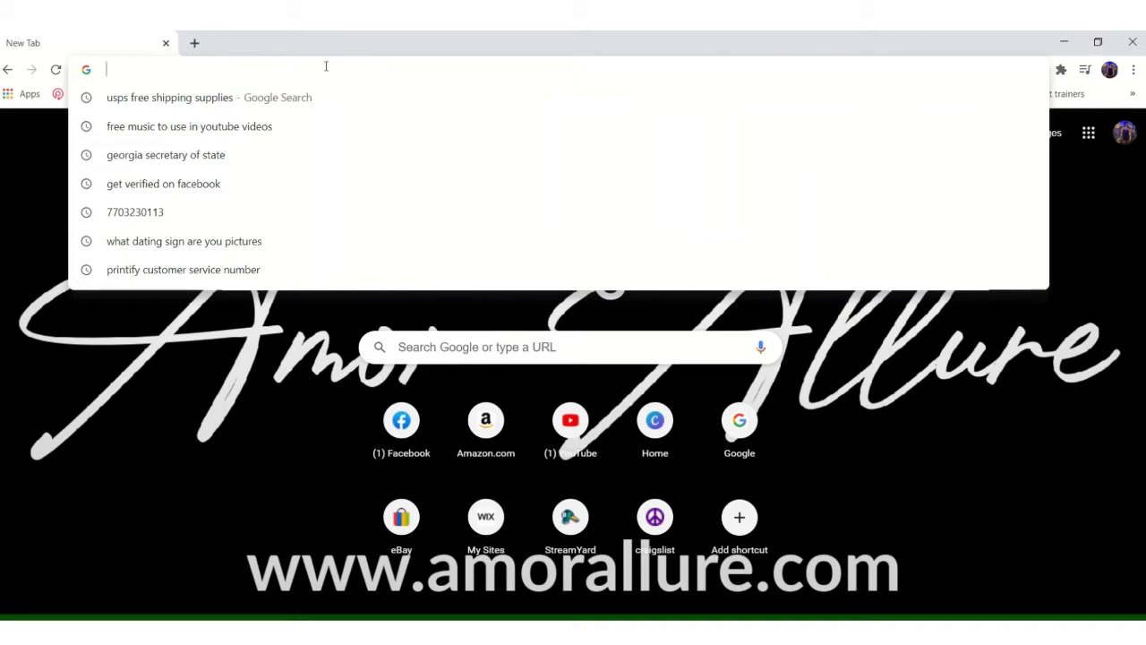
{"action": "type", "text": "qr"}
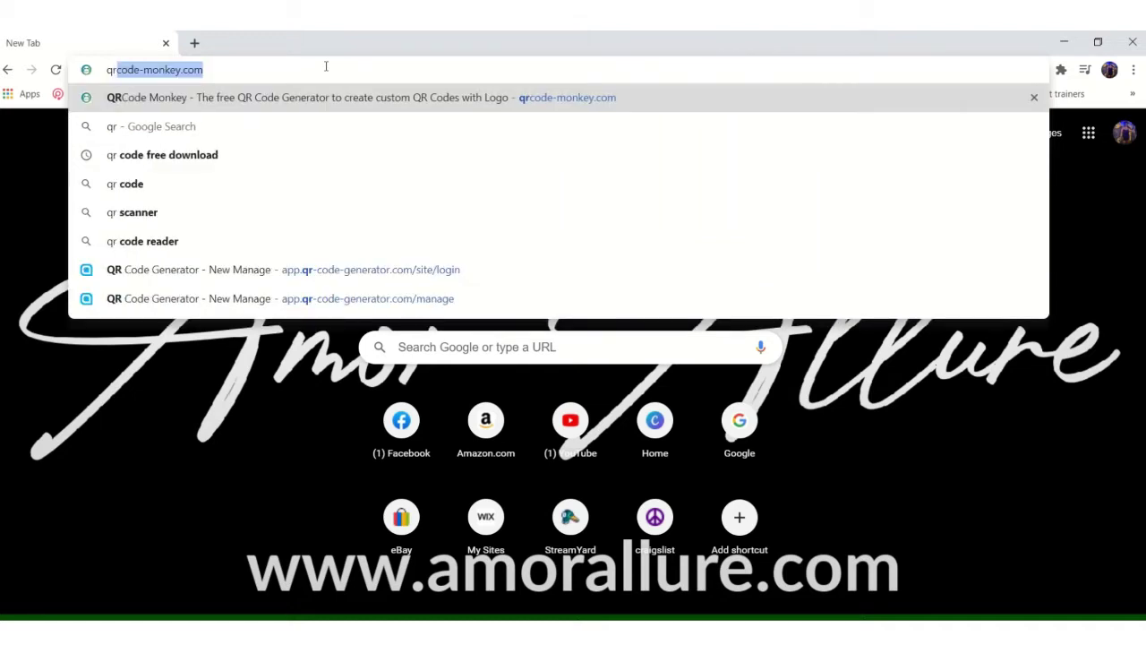
{"action": "key", "text": "Right"}
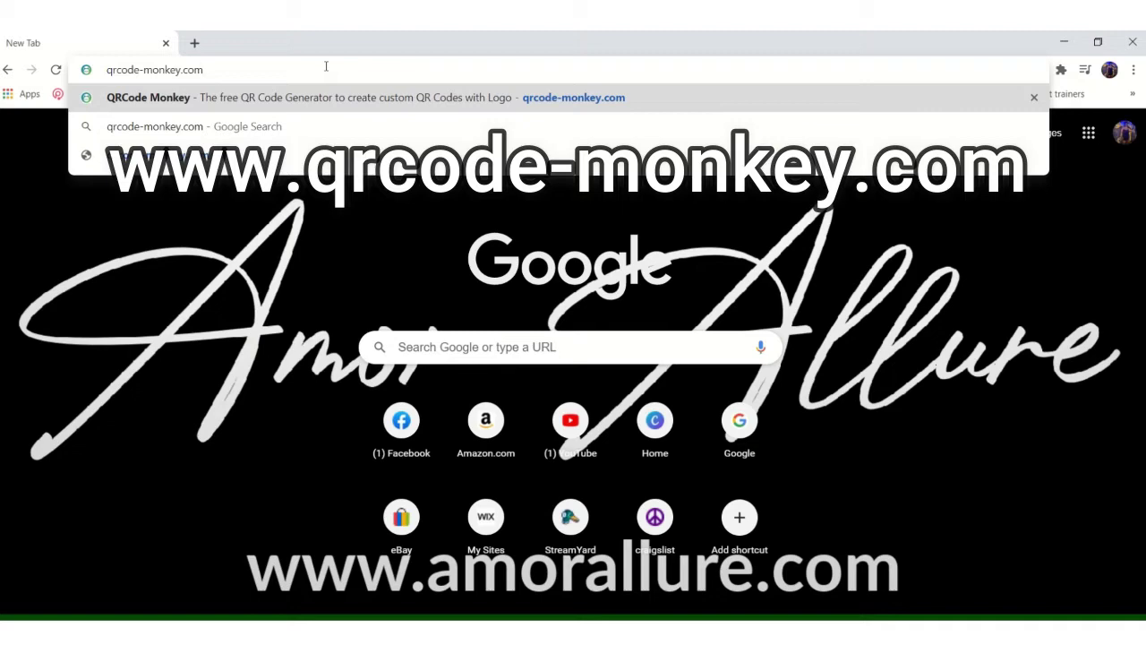
{"action": "key", "text": "Return"}
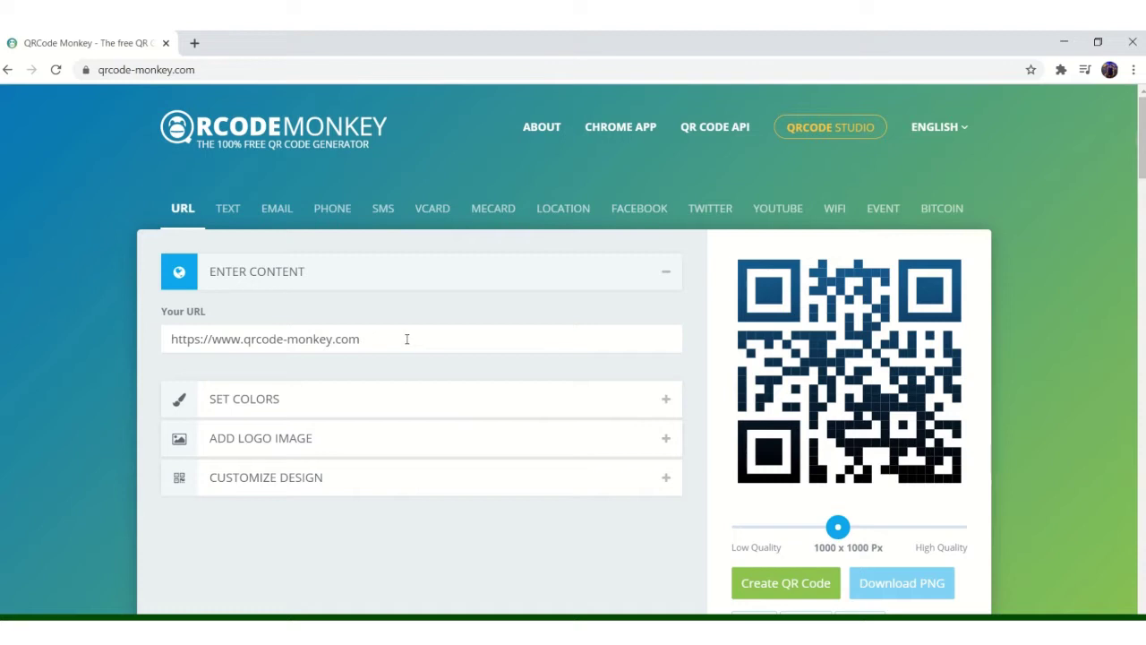
{"action": "mouse_move", "coordinate": [406, 339]}
{"action": "left_mouse_down"}
{"action": "mouse_move", "coordinate": [212, 338]}
{"action": "mouse_move", "coordinate": [244, 338]}
{"action": "left_mouse_up"}
{"action": "key", "text": "BackSpace"}
{"action": "type", "text": ".amorallur"}
{"action": "left_click", "coordinate": [246, 373]}
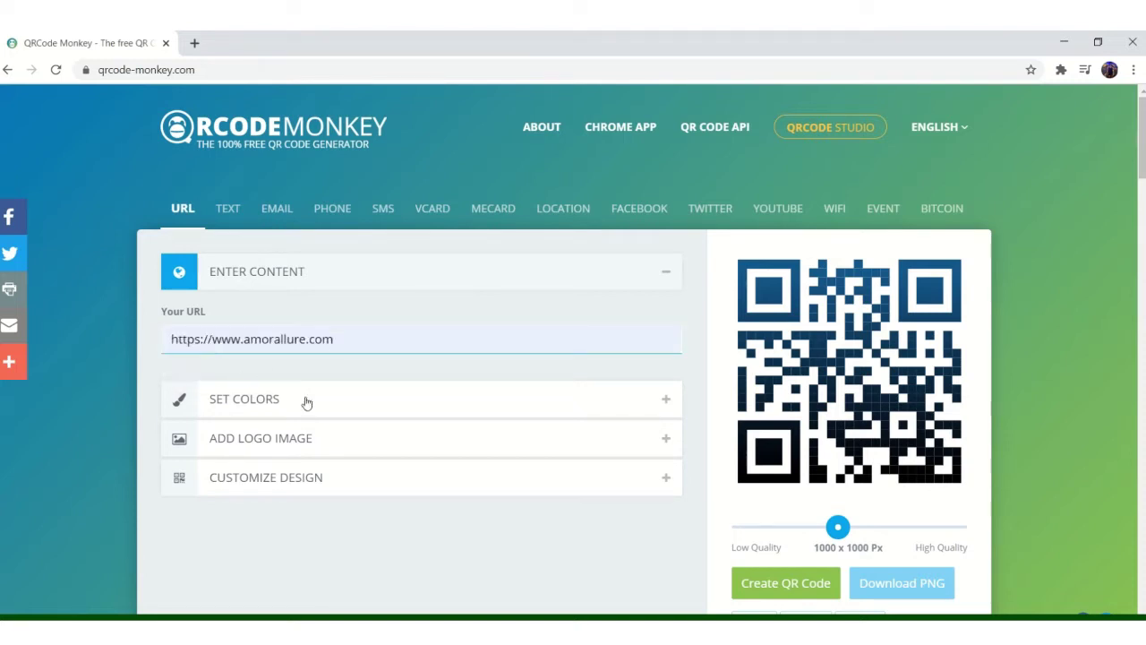
{"action": "left_click", "coordinate": [179, 402]}
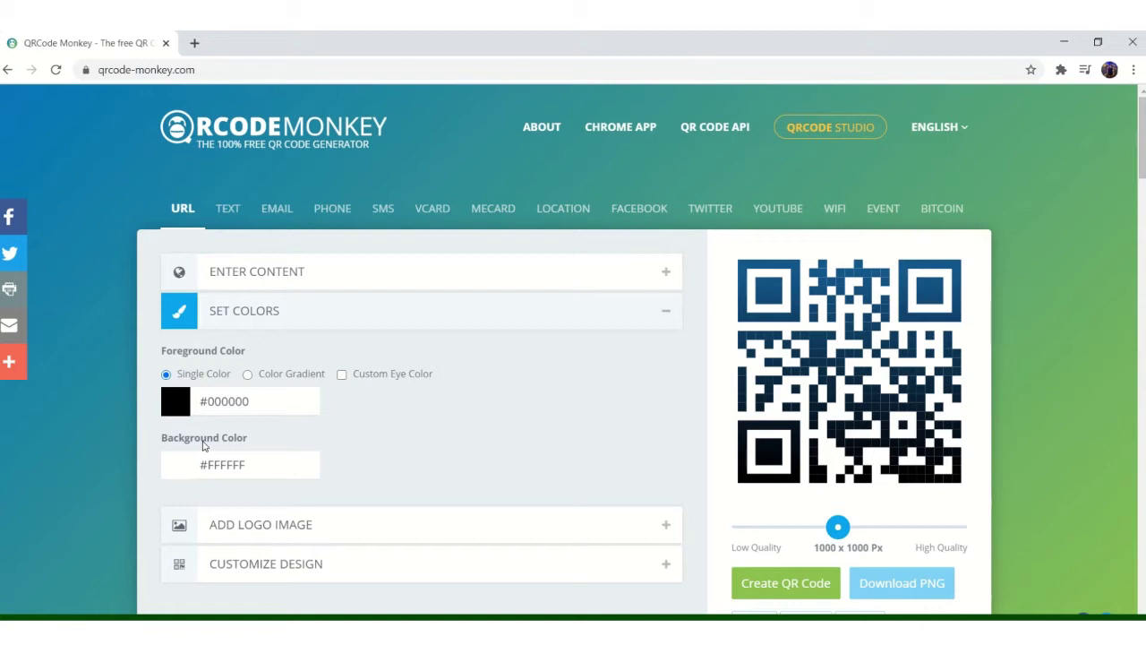
Turn on black custom eye colours while keeping a single black foreground colour.
{"action": "left_click", "coordinate": [249, 375]}
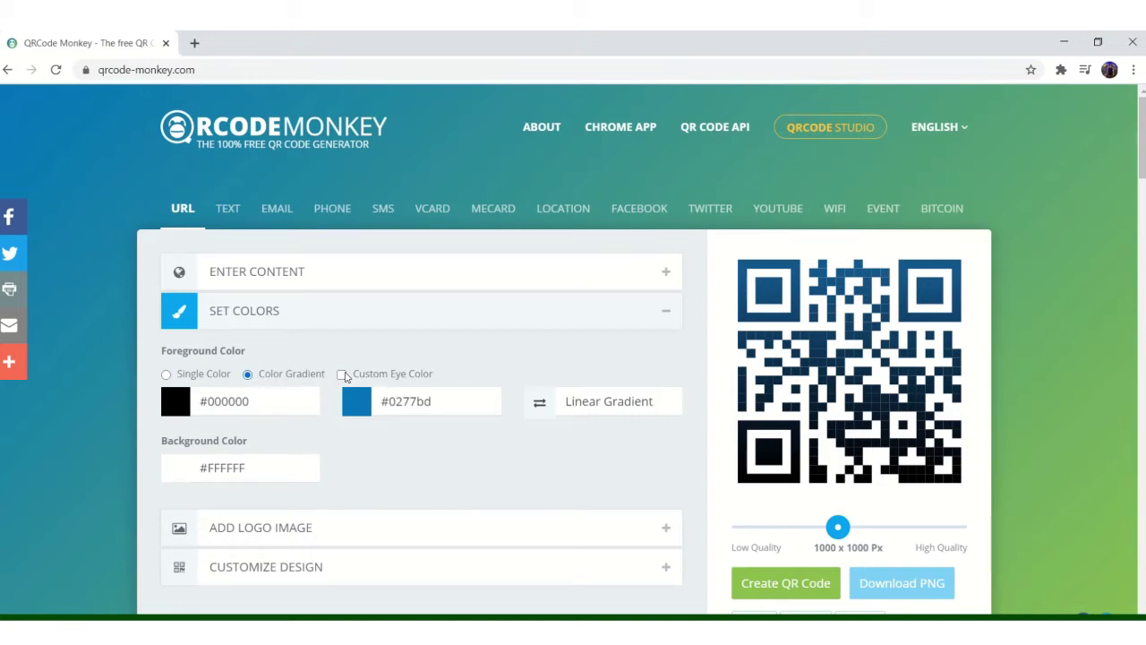
{"action": "left_click", "coordinate": [343, 376]}
{"action": "left_click", "coordinate": [178, 379]}
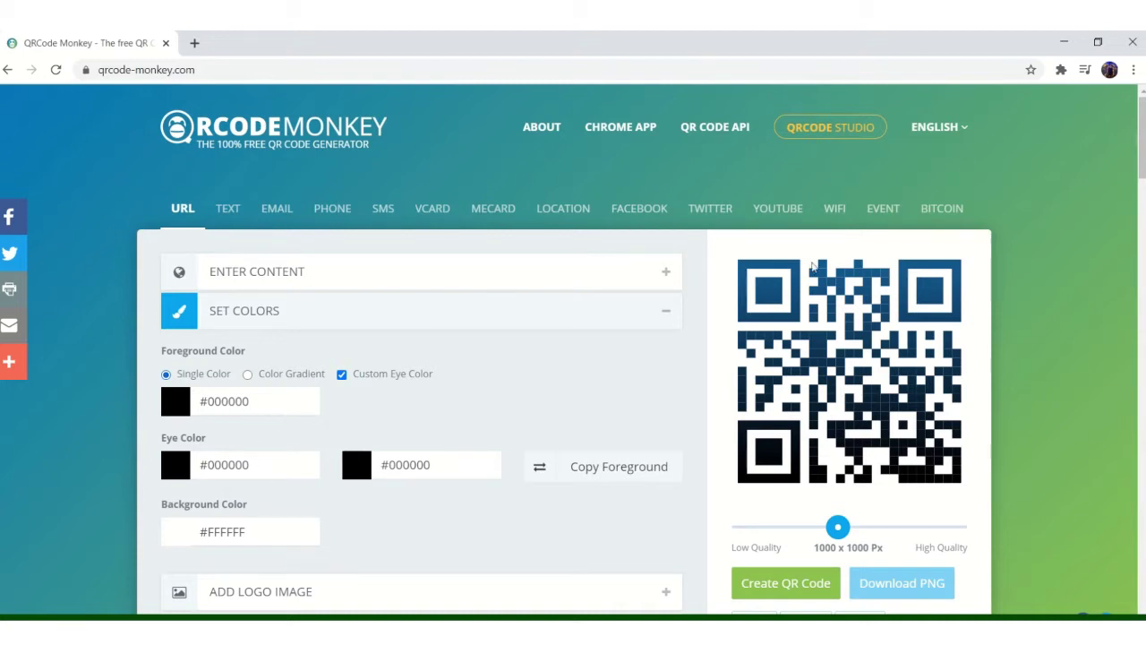
{"action": "mouse_move", "coordinate": [1144, 156]}
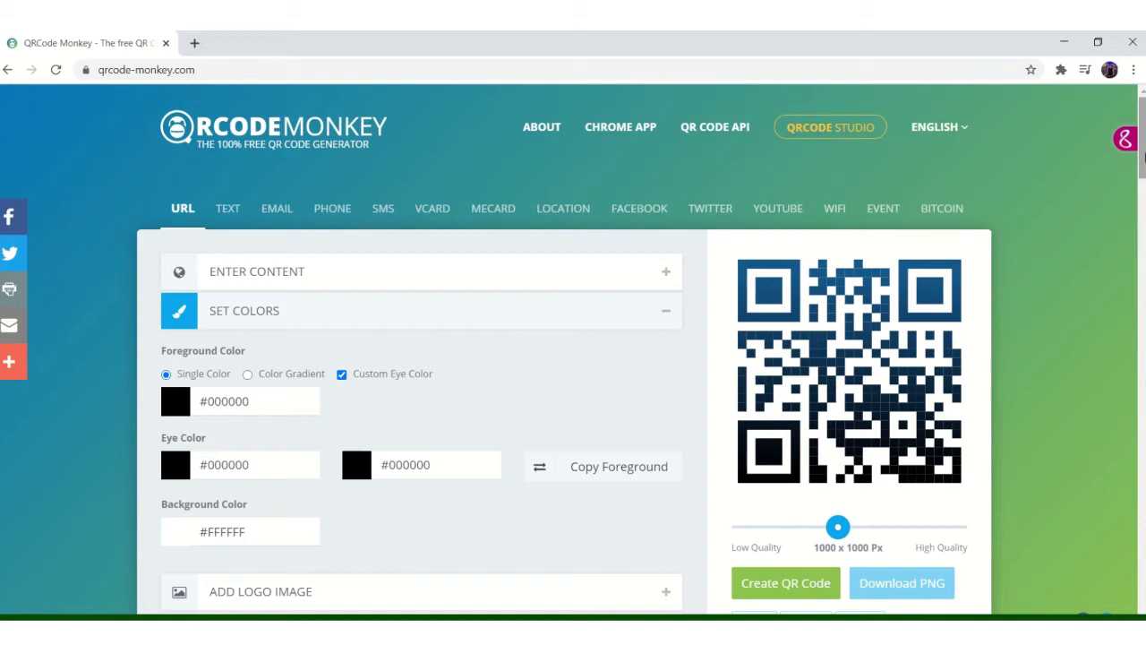
{"action": "scroll", "coordinate": [576, 306], "scroll_direction": "down", "scroll_amount": 1}
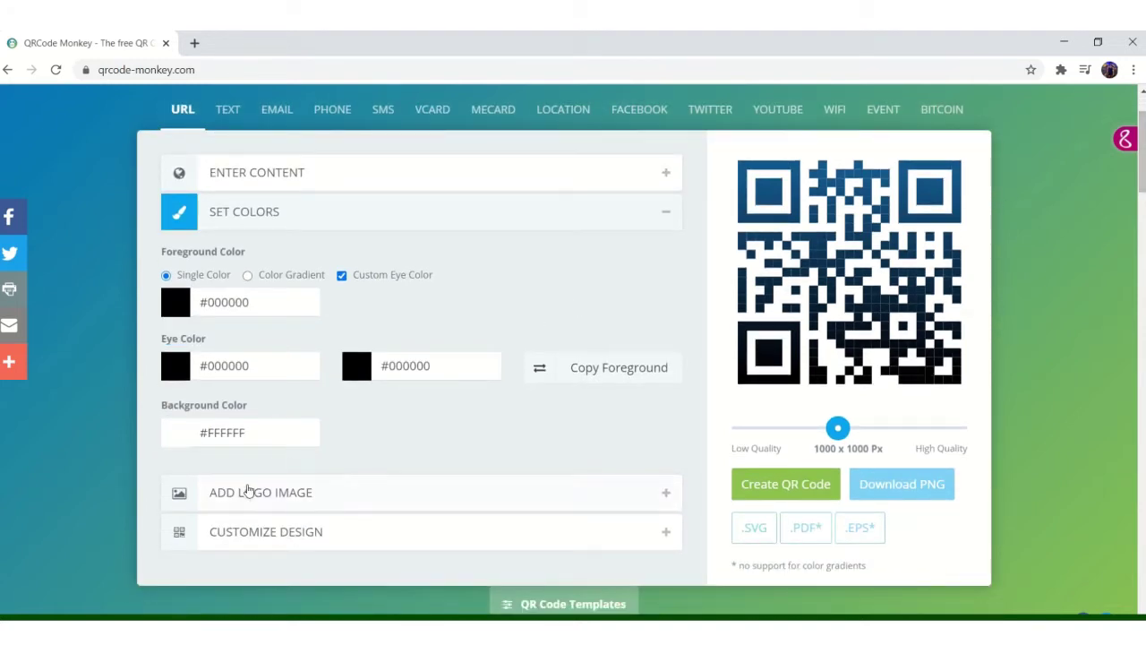
Upload the round black Amor Allure logo image as the QR code's centre logo.
{"action": "left_click", "coordinate": [247, 493]}
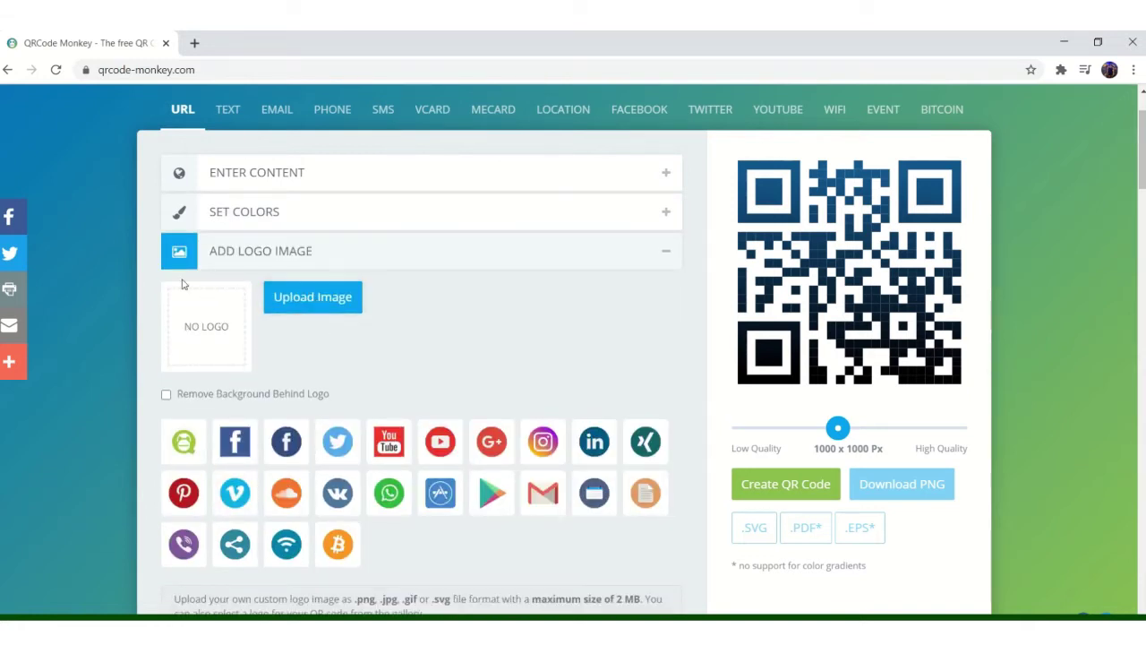
{"action": "left_click", "coordinate": [282, 296]}
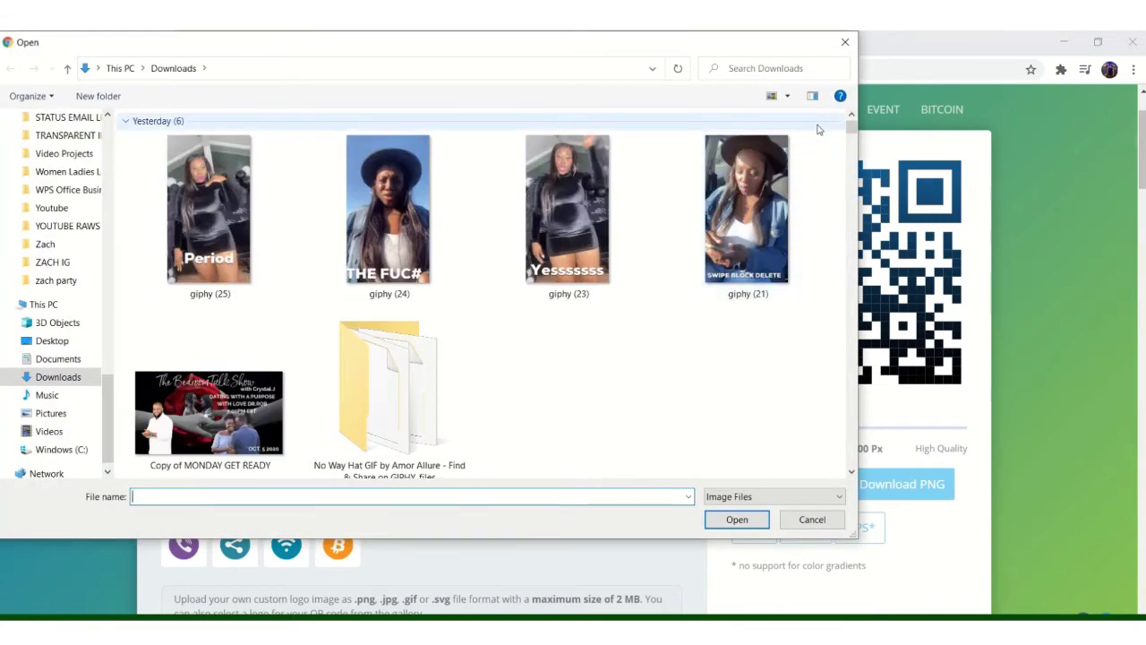
{"action": "left_click_drag", "start_coordinate": [851, 130], "coordinate": [830, 309]}
{"action": "key", "text": "Escape"}
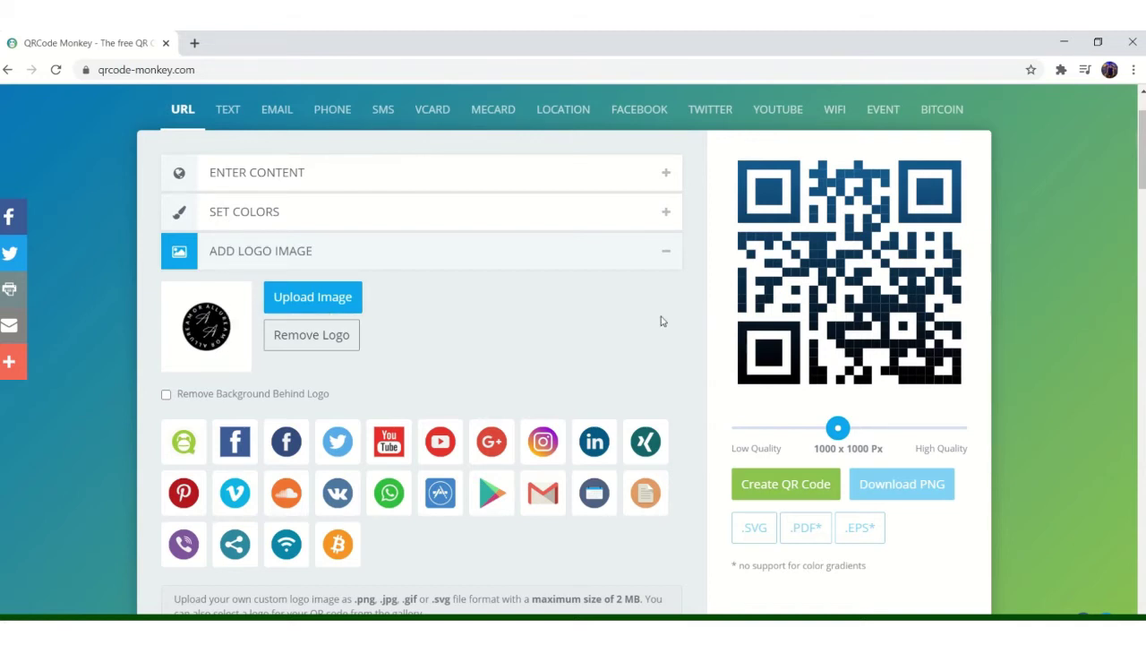
Expand the design options and raise the image quality to 2000 x 2000 px.
{"action": "left_click_drag", "start_coordinate": [1142, 134], "coordinate": [1142, 157]}
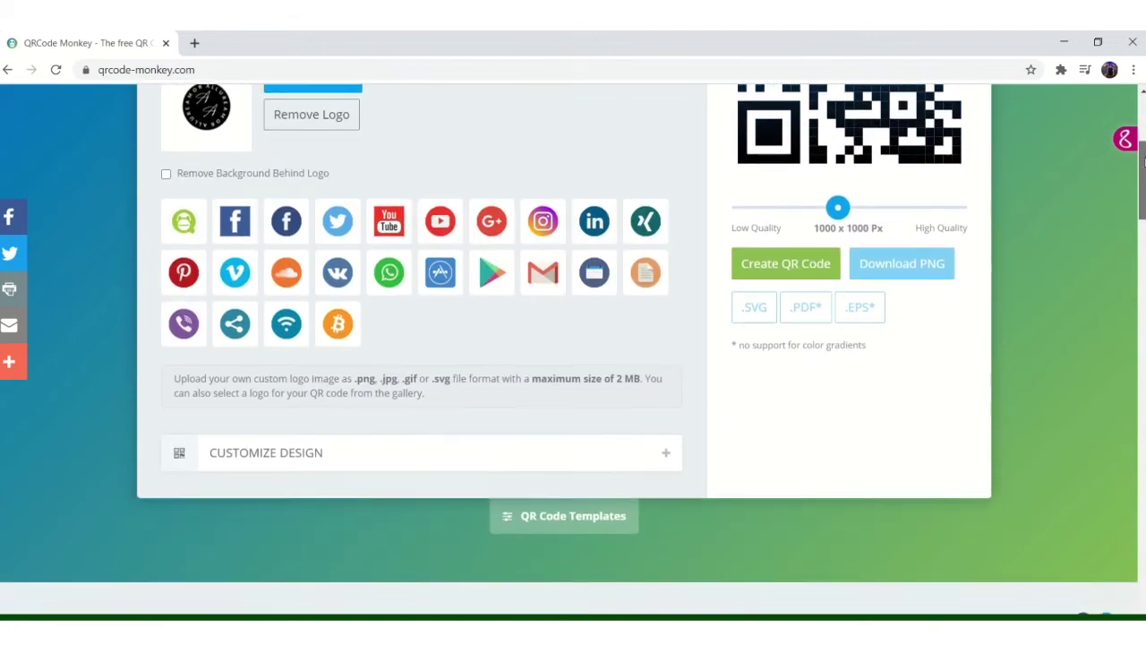
{"action": "scroll", "coordinate": [1141, 153], "scroll_direction": "up", "scroll_amount": 1}
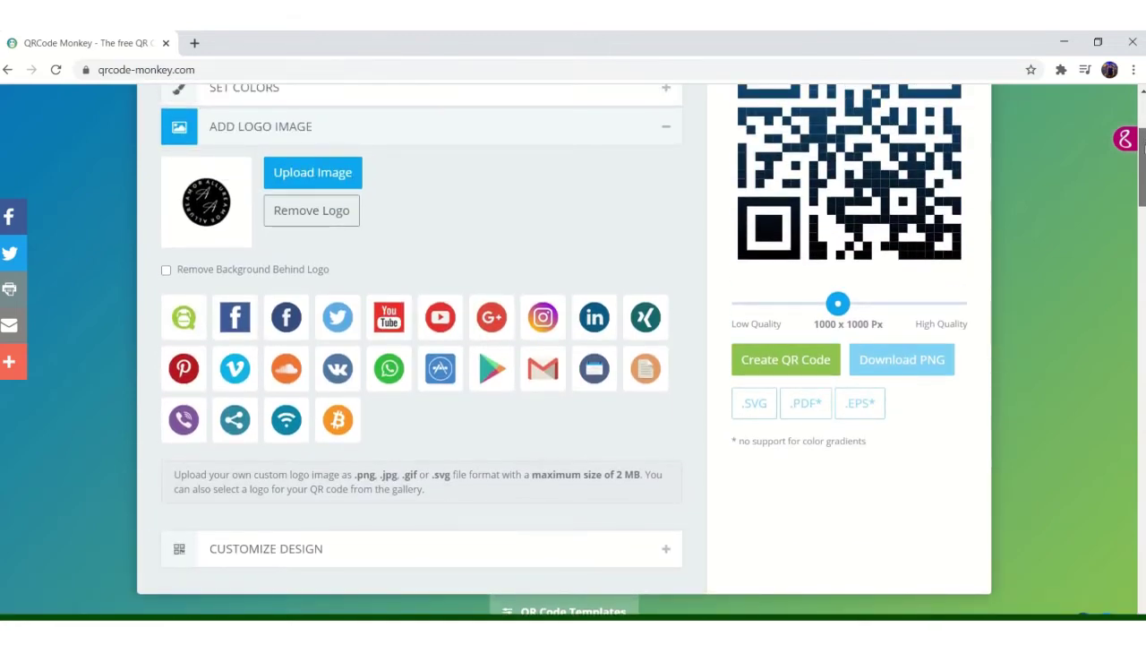
{"action": "left_click_drag", "start_coordinate": [1142, 148], "coordinate": [1142, 162]}
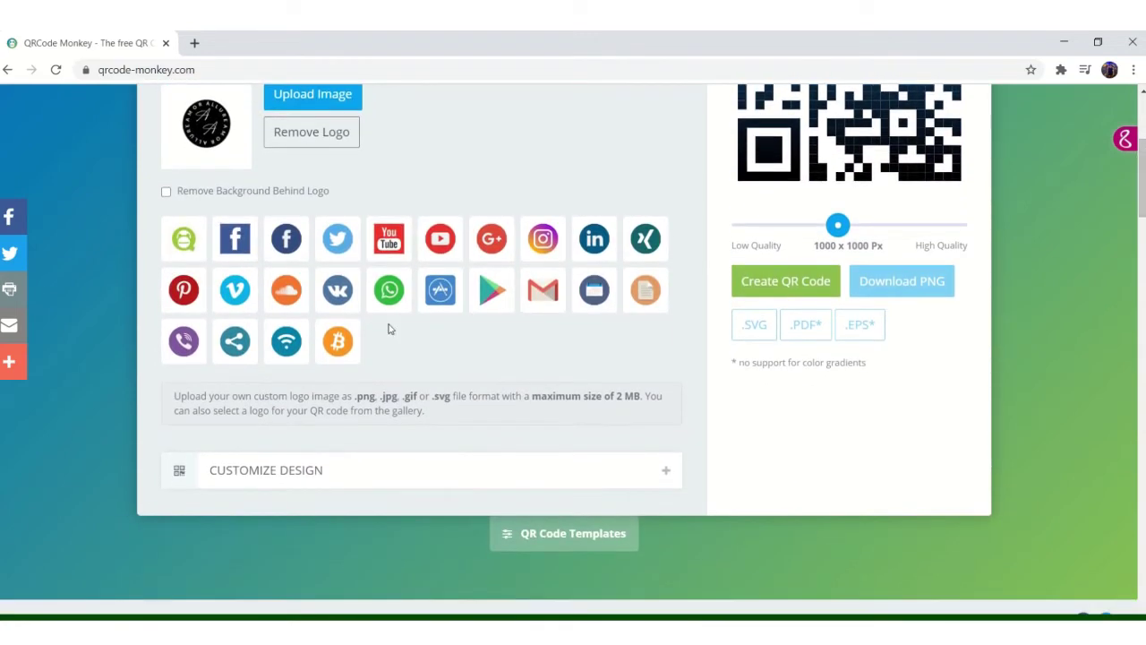
{"action": "left_click", "coordinate": [299, 470]}
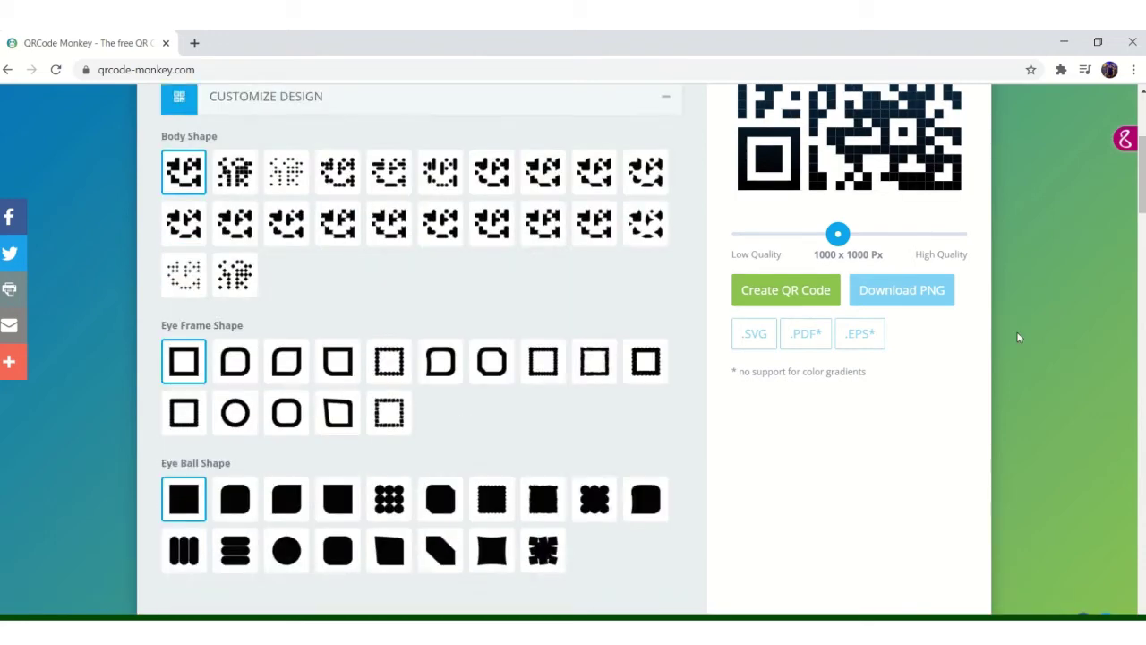
{"action": "left_click_drag", "start_coordinate": [1142, 204], "coordinate": [1142, 215]}
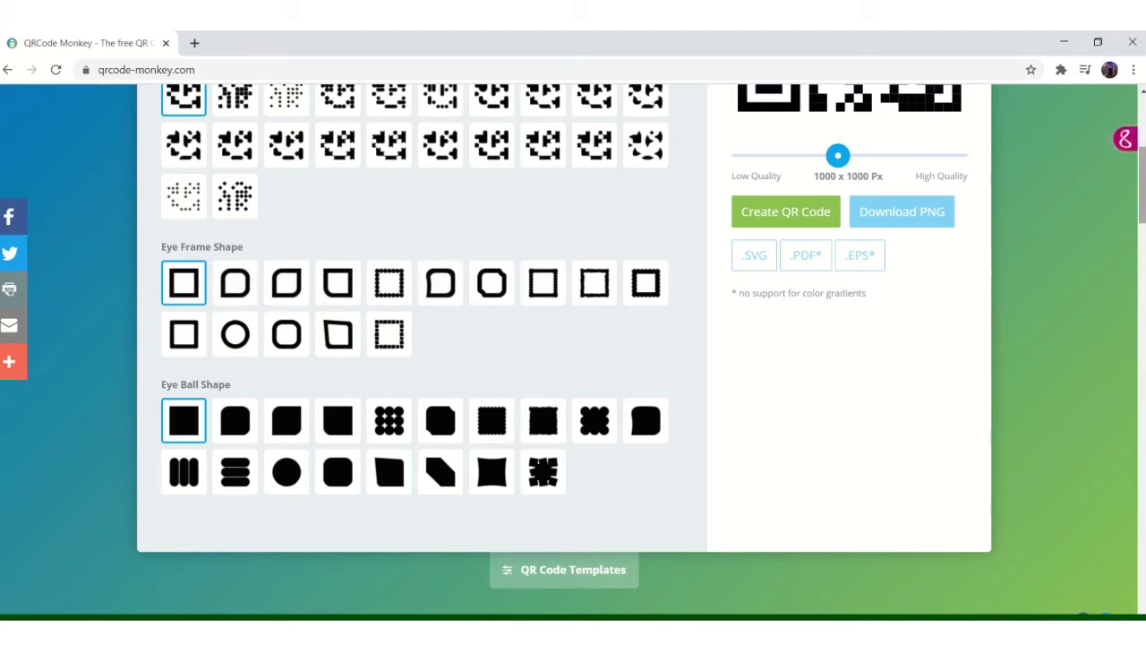
{"action": "left_click_drag", "start_coordinate": [1143, 184], "coordinate": [1143, 139]}
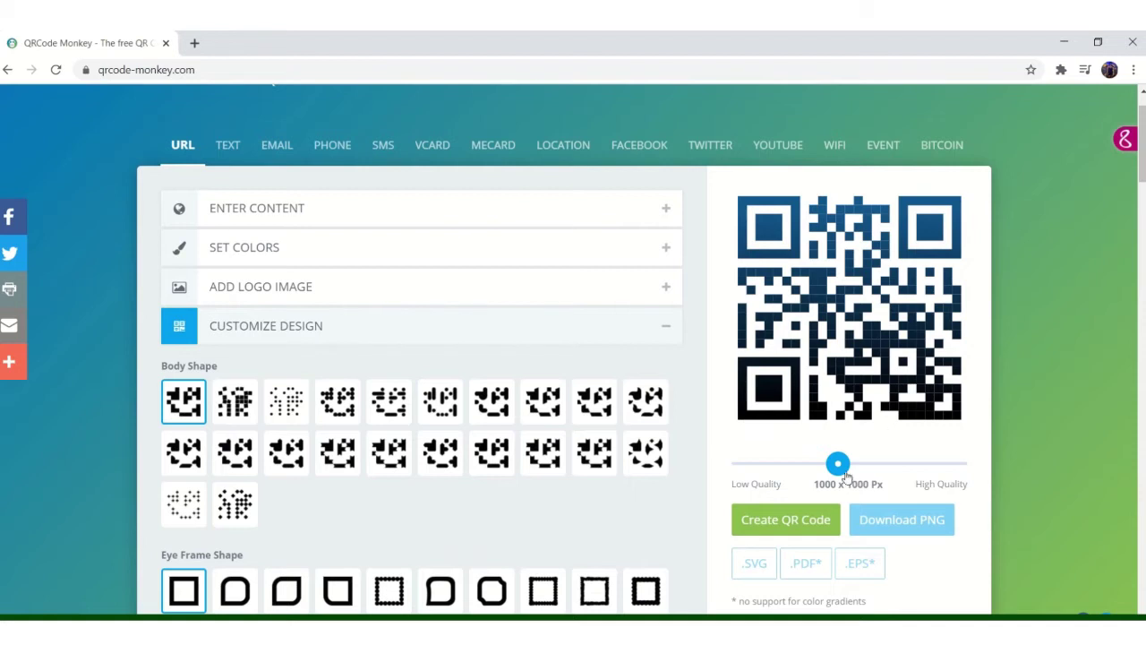
{"action": "left_click_drag", "start_coordinate": [842, 466], "coordinate": [956, 477]}
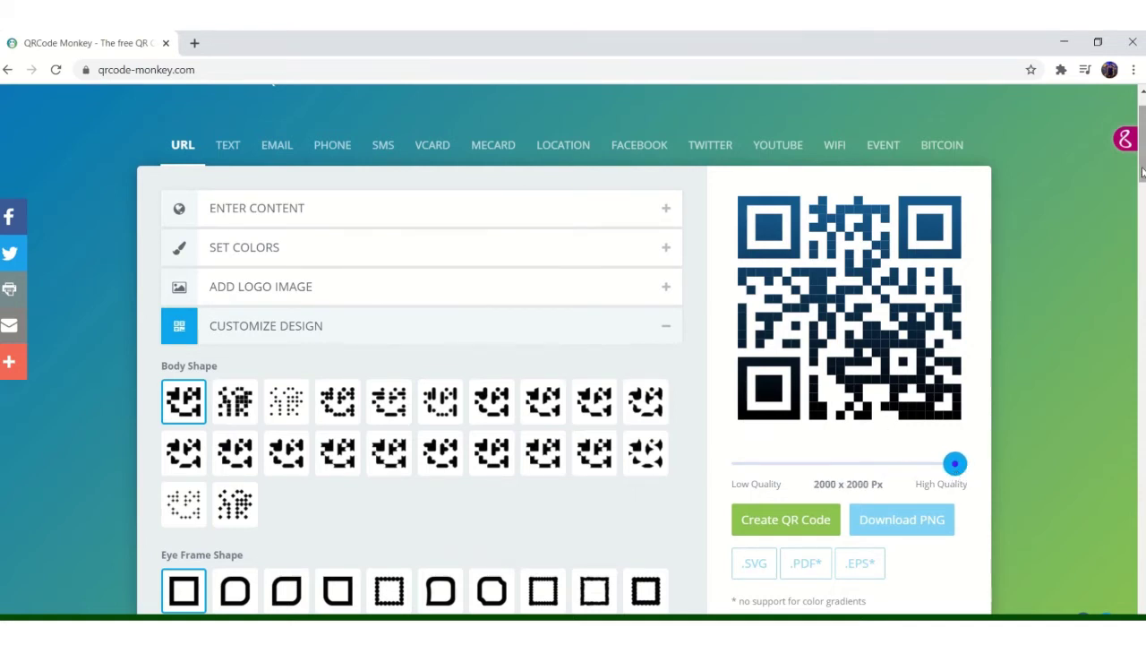
{"action": "left_click_drag", "start_coordinate": [1142, 170], "coordinate": [1143, 212]}
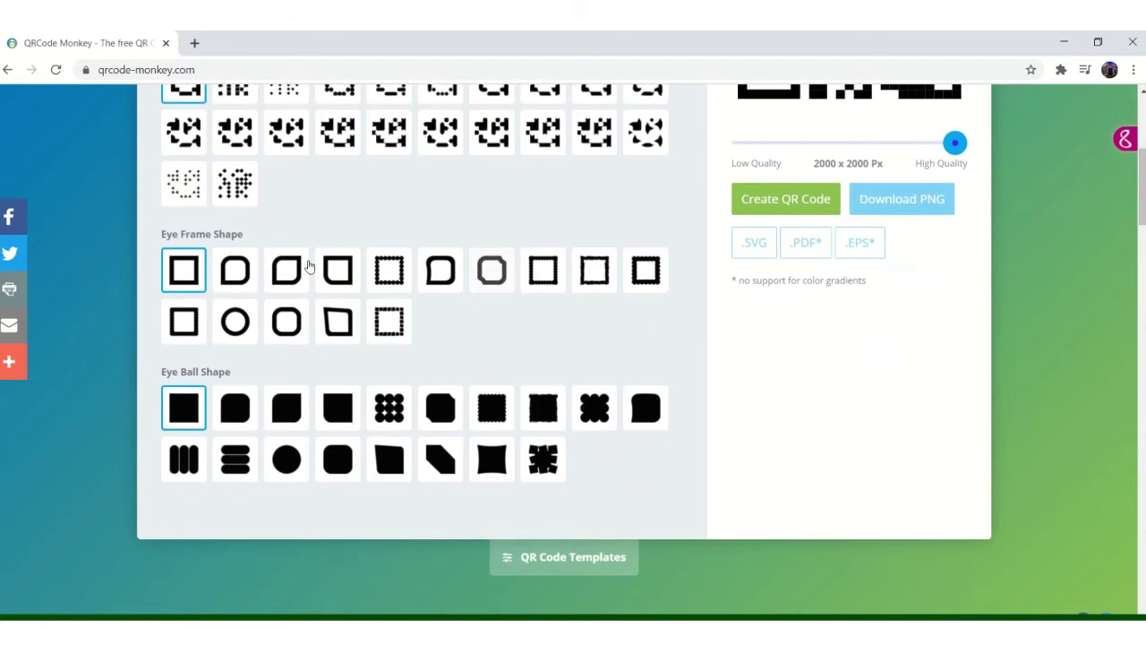
Choose circular eye frames and dotted body shape, then generate the QR code.
{"action": "left_click", "coordinate": [235, 320]}
{"action": "scroll", "coordinate": [287, 461], "scroll_direction": "up", "scroll_amount": 2}
{"action": "left_click", "coordinate": [286, 276]}
{"action": "left_click", "coordinate": [817, 406]}
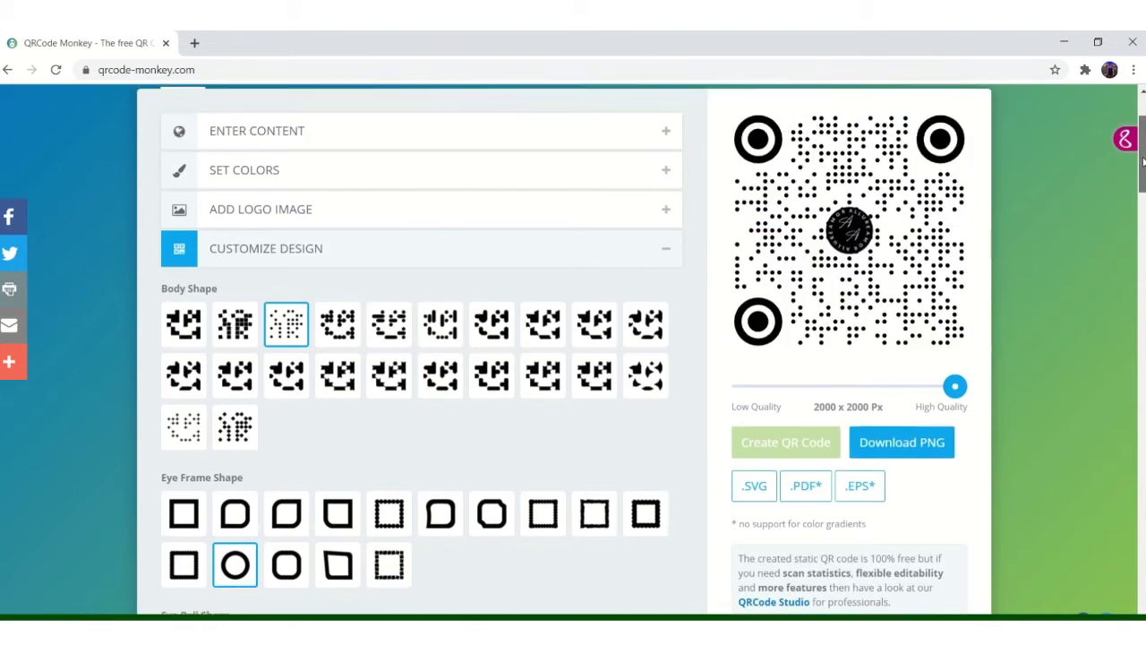
{"action": "left_click_drag", "start_coordinate": [1143, 173], "coordinate": [1143, 162]}
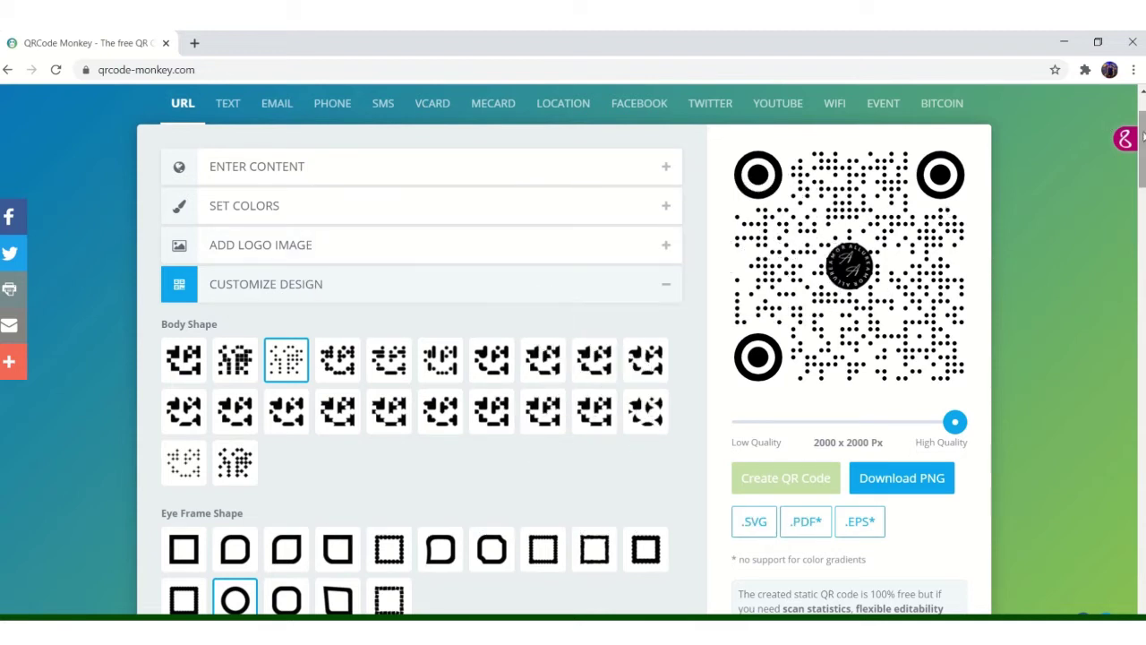
{"action": "scroll", "coordinate": [1143, 134], "scroll_direction": "down", "scroll_amount": 1}
{"action": "scroll", "coordinate": [1143, 134], "scroll_direction": "up", "scroll_amount": 1}
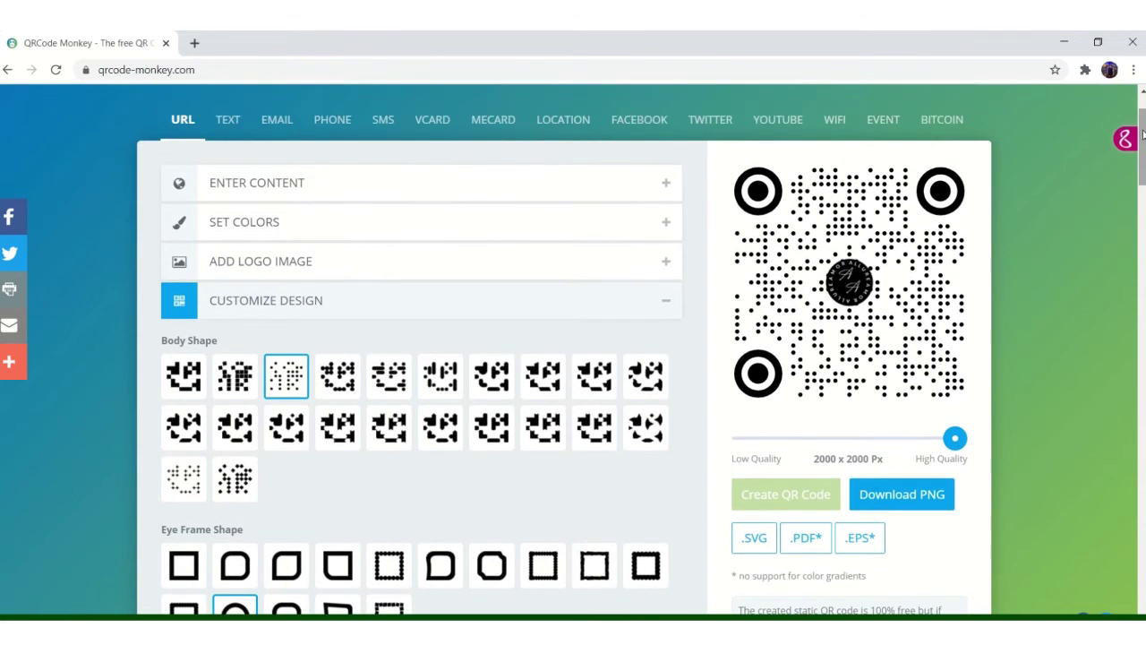
Preview the Text and Email content forms.
{"action": "left_click", "coordinate": [212, 127]}
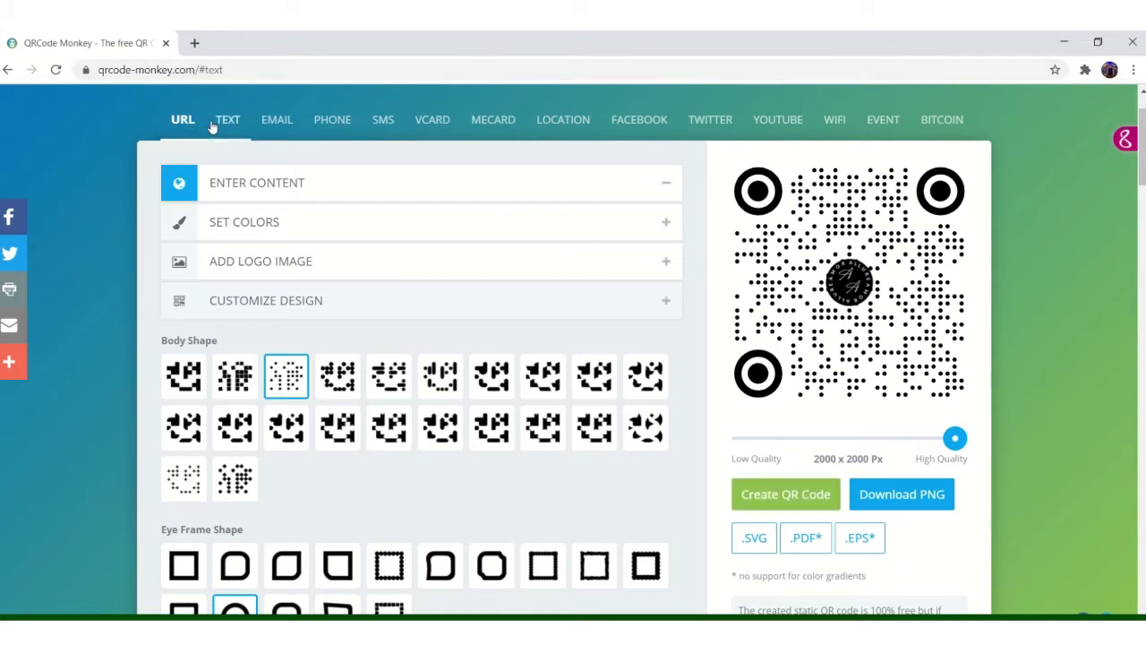
{"action": "left_click", "coordinate": [253, 256]}
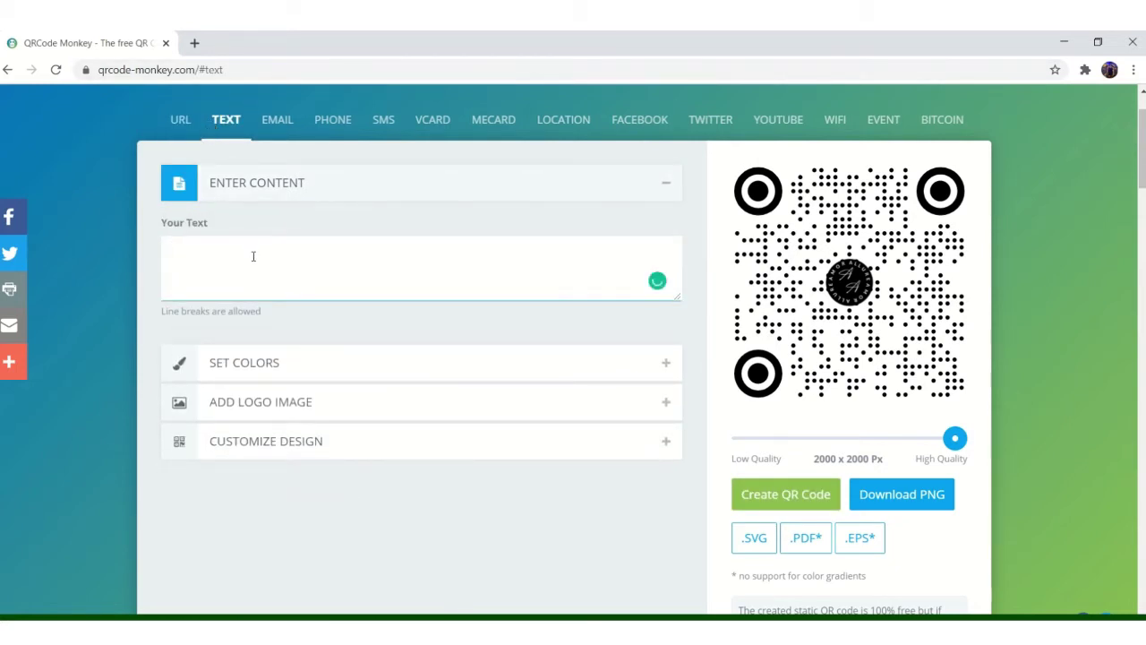
{"action": "left_click", "coordinate": [370, 190]}
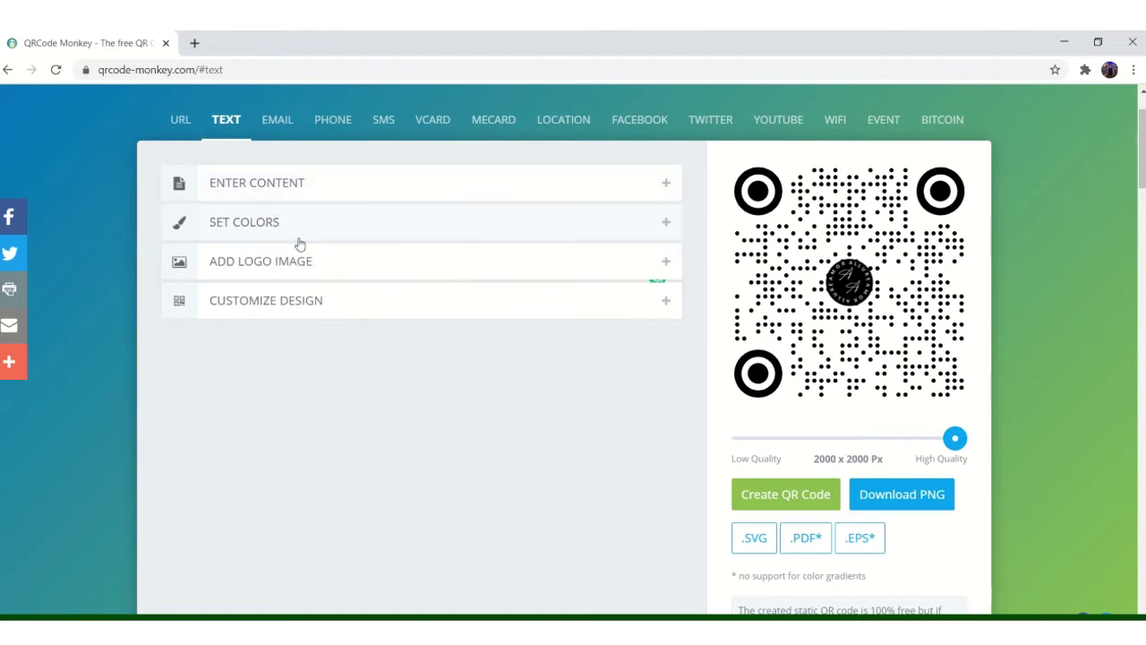
{"action": "left_click", "coordinate": [290, 180]}
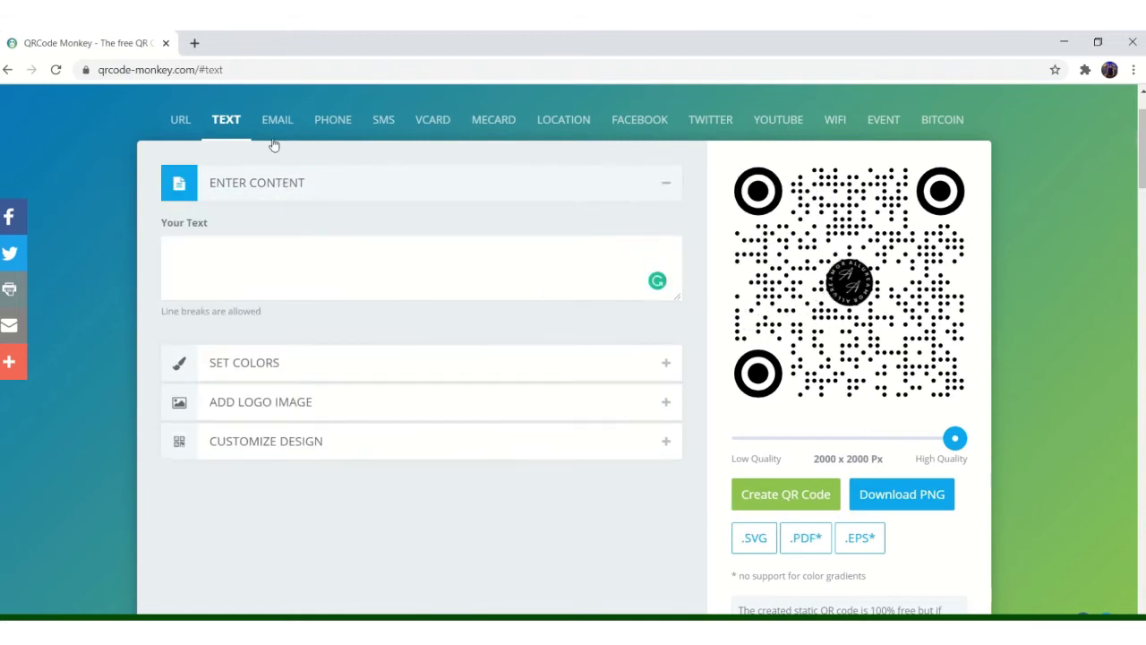
{"action": "left_click", "coordinate": [275, 121]}
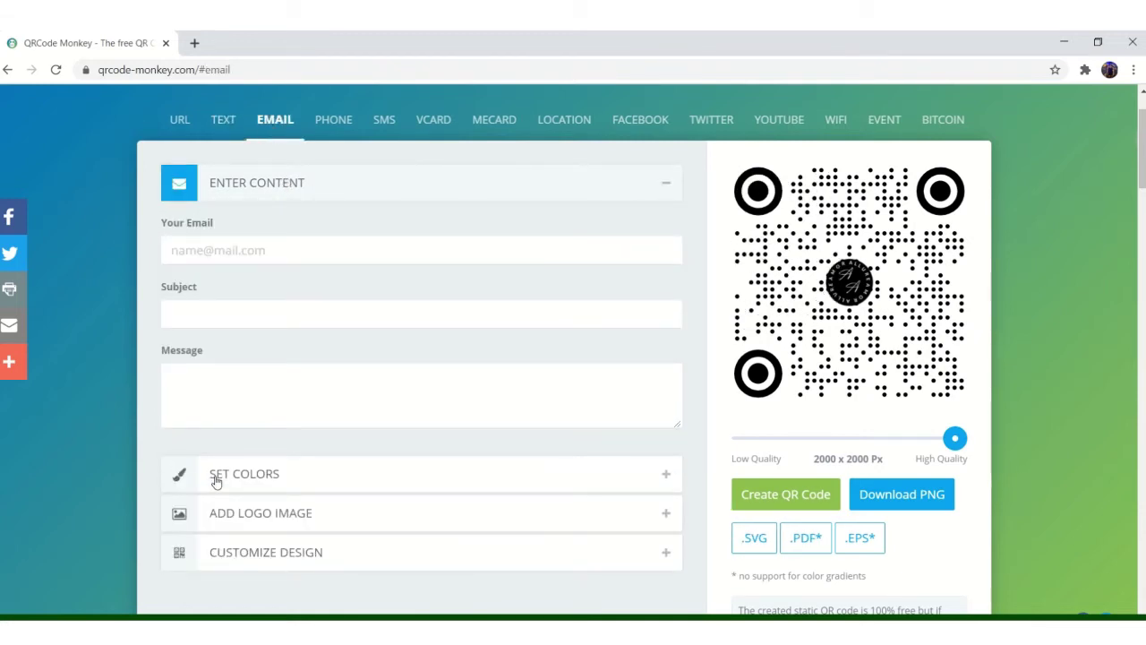
{"action": "left_click", "coordinate": [265, 470]}
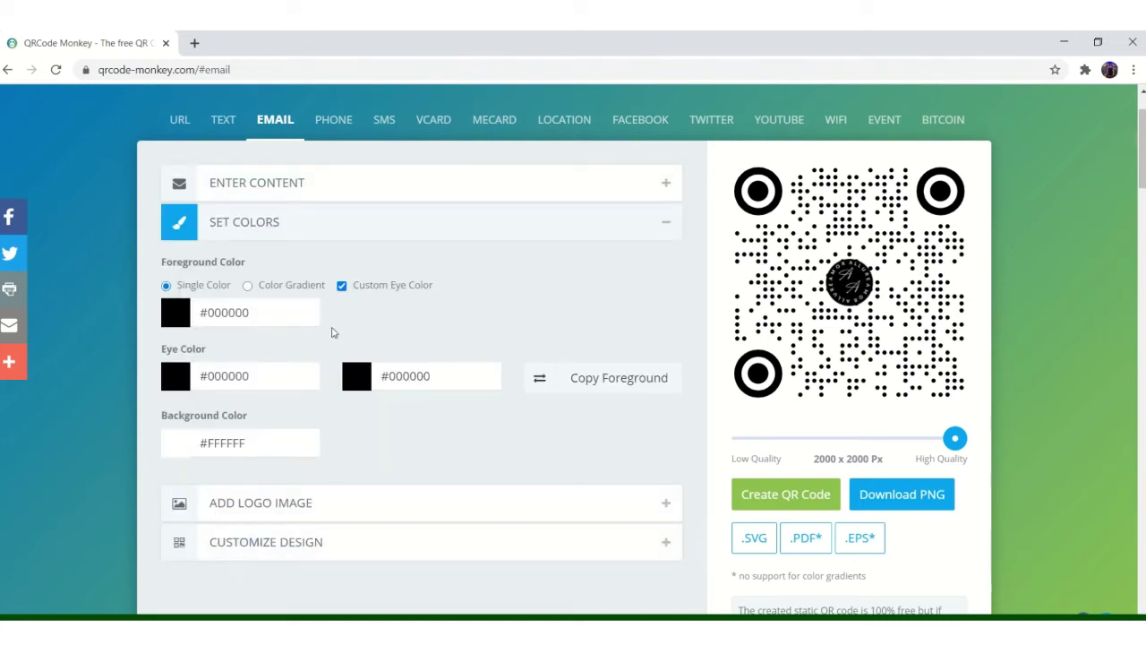
Cycle through the Phone, SMS, Bitcoin, Event, WiFi, YouTube, Twitter, Facebook, Location, MeCard and vCard forms.
{"action": "left_click", "coordinate": [333, 120]}
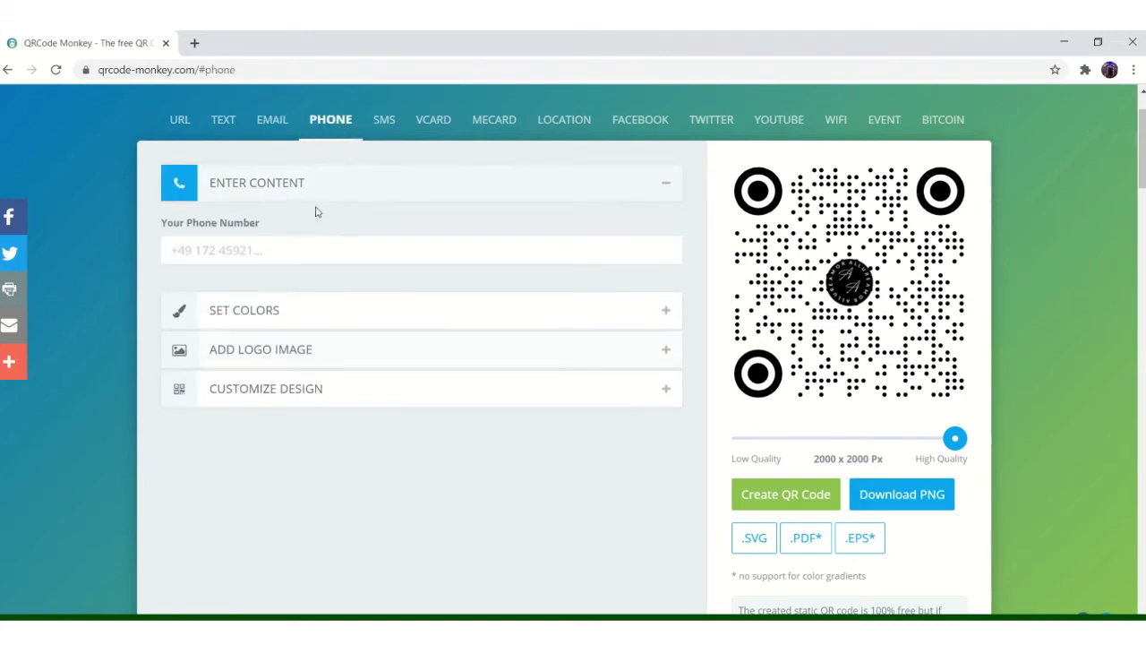
{"action": "left_click", "coordinate": [376, 122]}
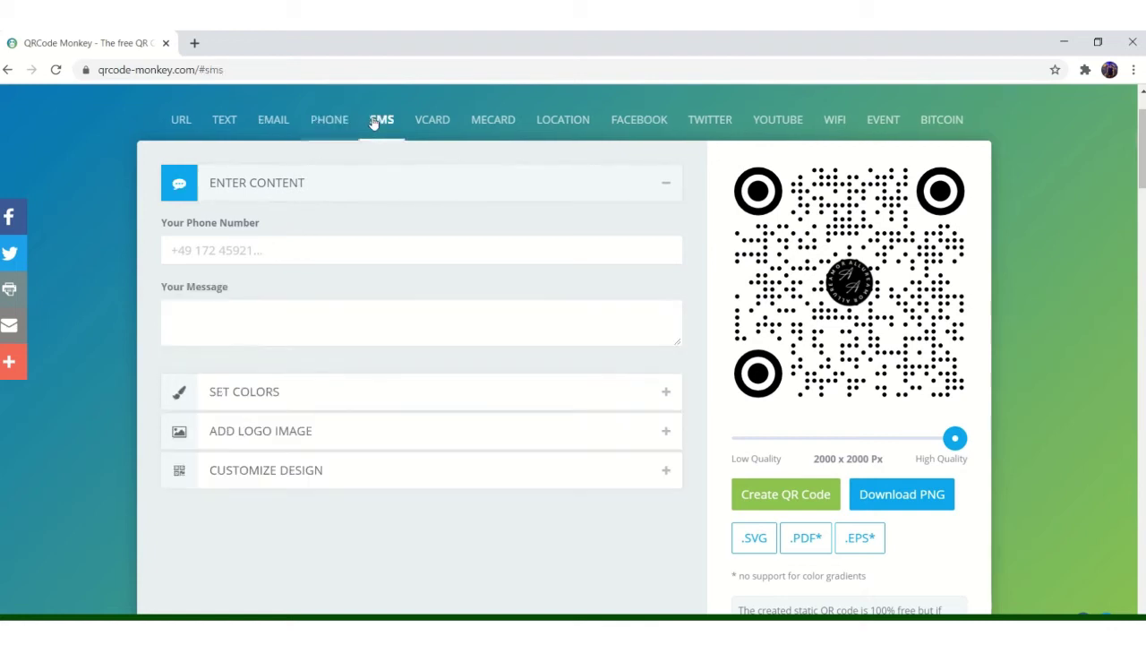
{"action": "left_click", "coordinate": [947, 130]}
{"action": "left_click", "coordinate": [878, 134]}
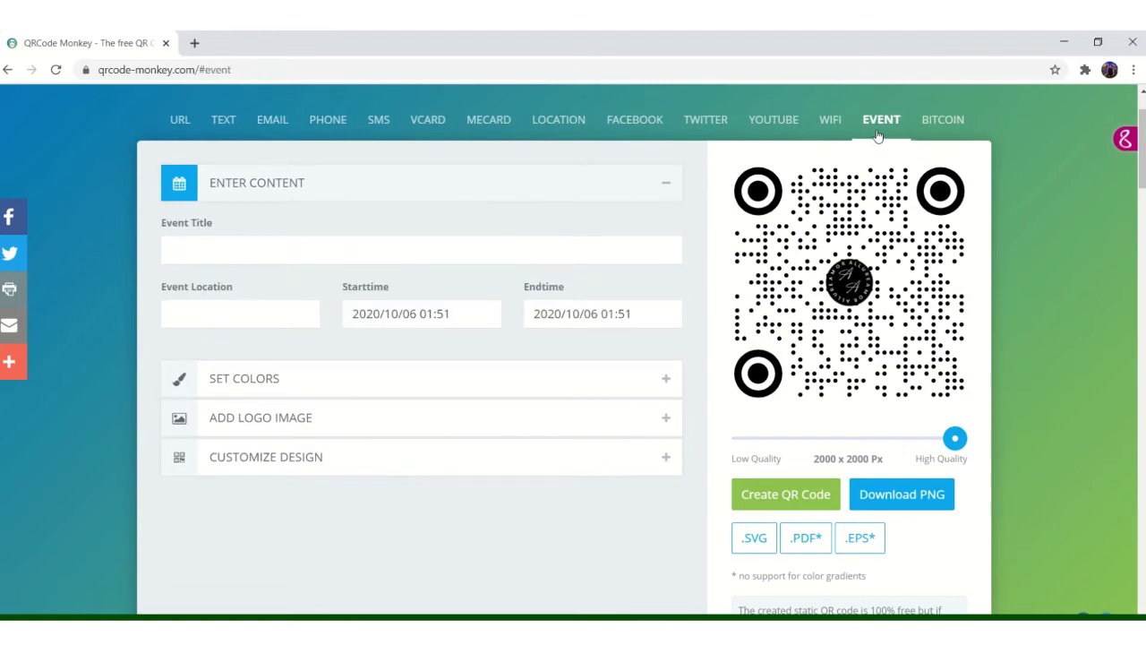
{"action": "left_click", "coordinate": [830, 128]}
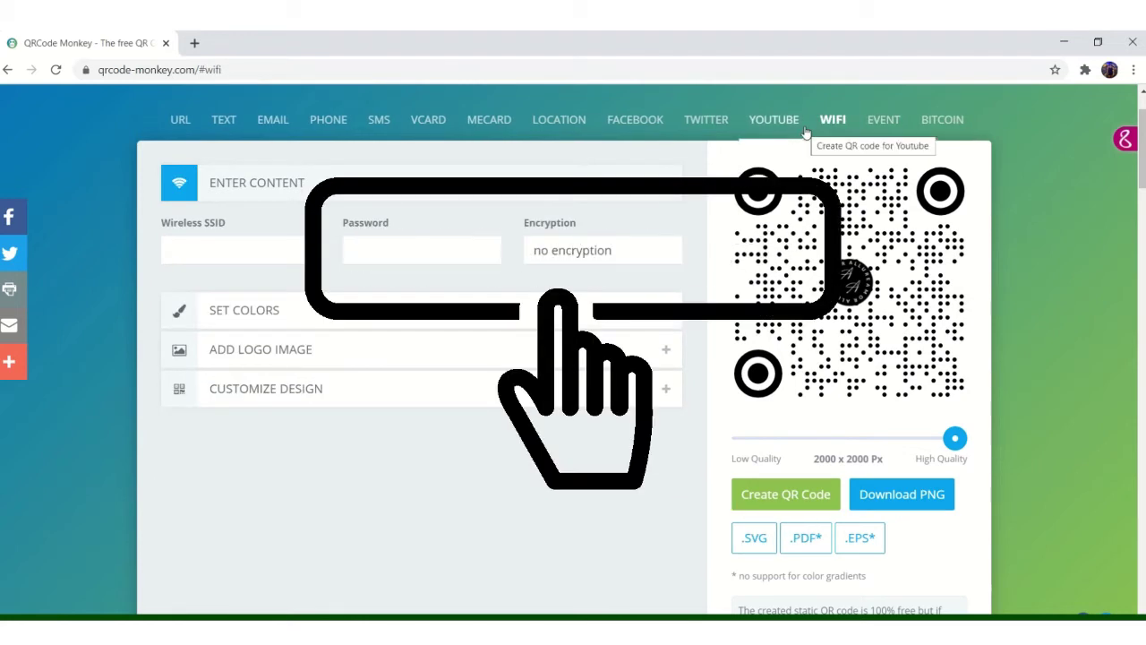
{"action": "left_click", "coordinate": [804, 131]}
{"action": "left_click", "coordinate": [728, 130]}
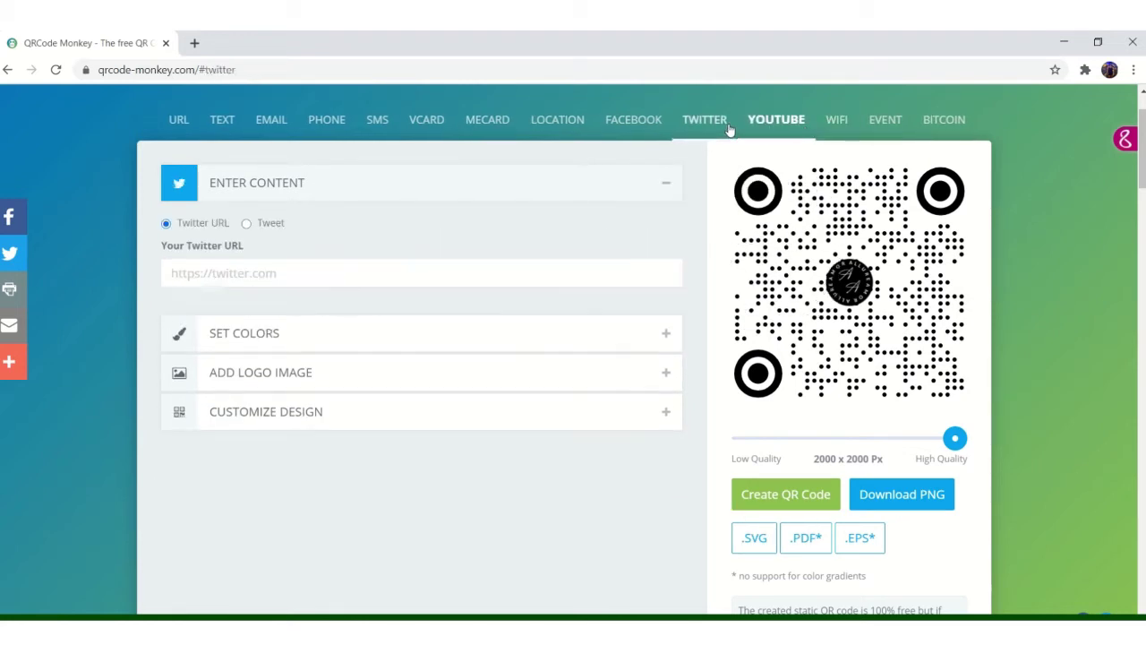
{"action": "left_click", "coordinate": [637, 128]}
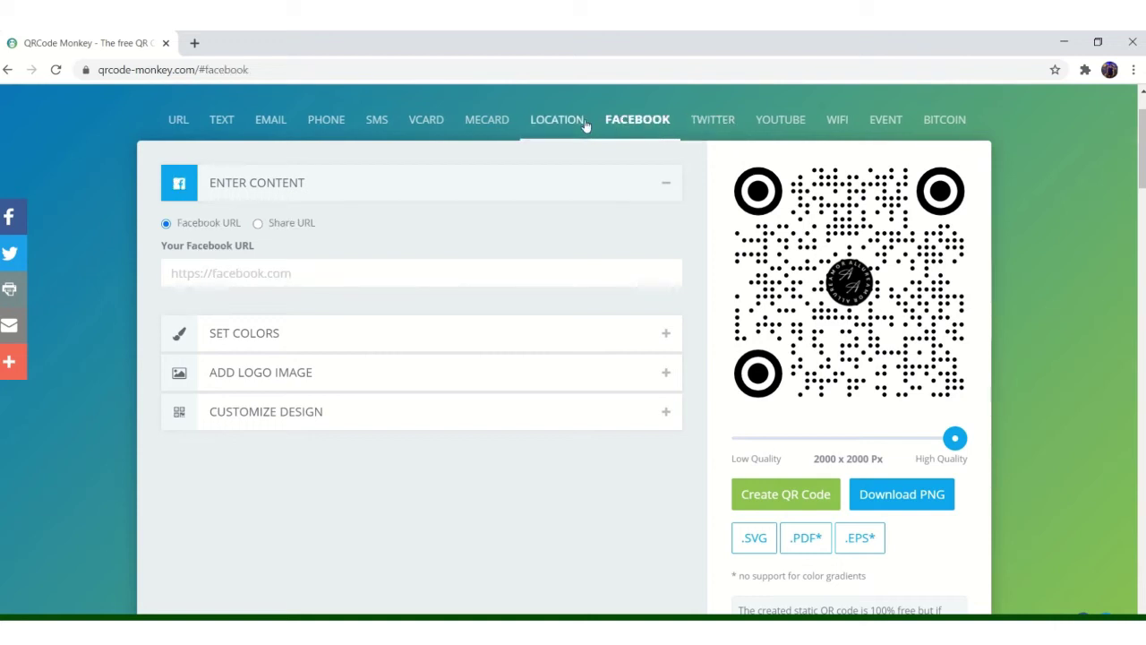
{"action": "left_click", "coordinate": [584, 126]}
{"action": "left_click", "coordinate": [472, 122]}
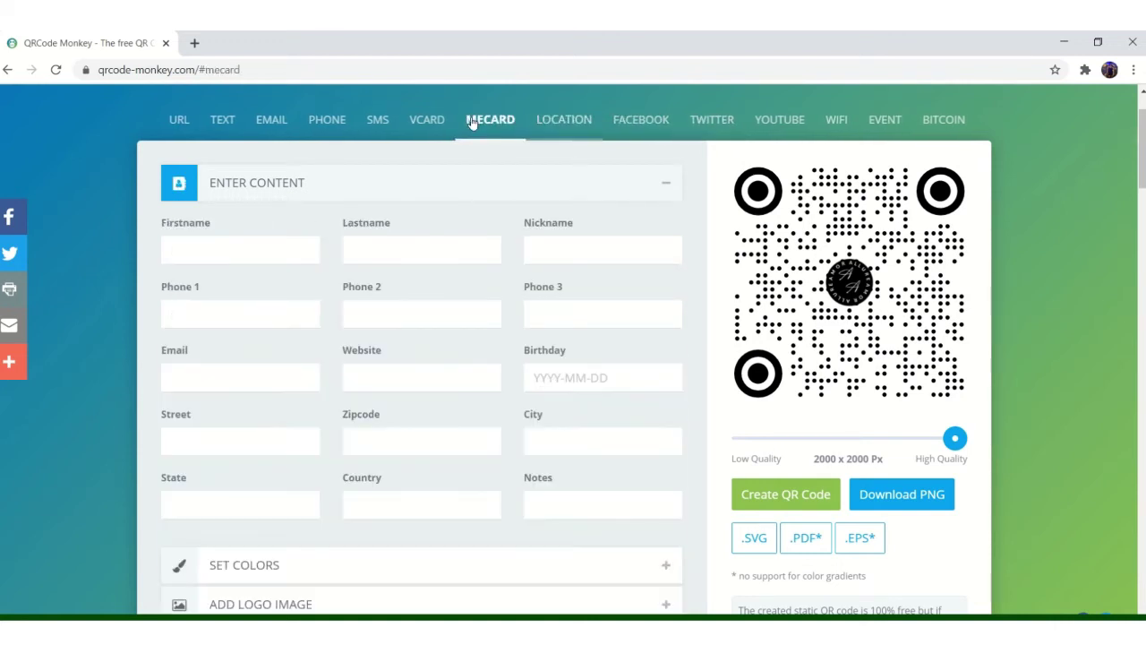
{"action": "left_click", "coordinate": [403, 130]}
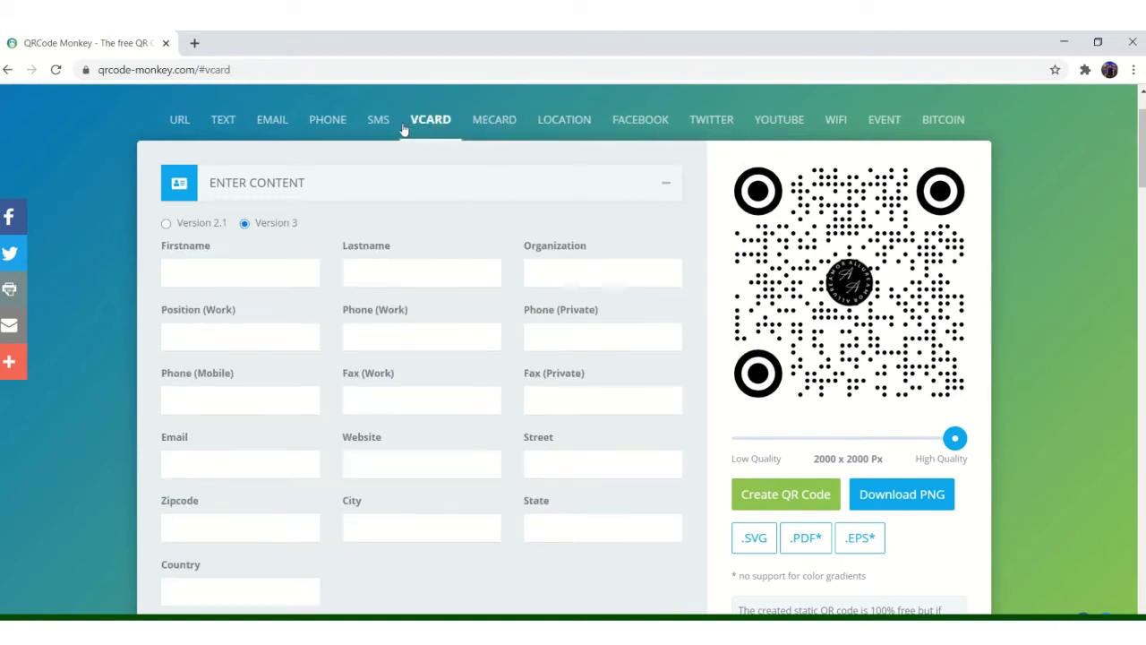
{"action": "left_click", "coordinate": [378, 126]}
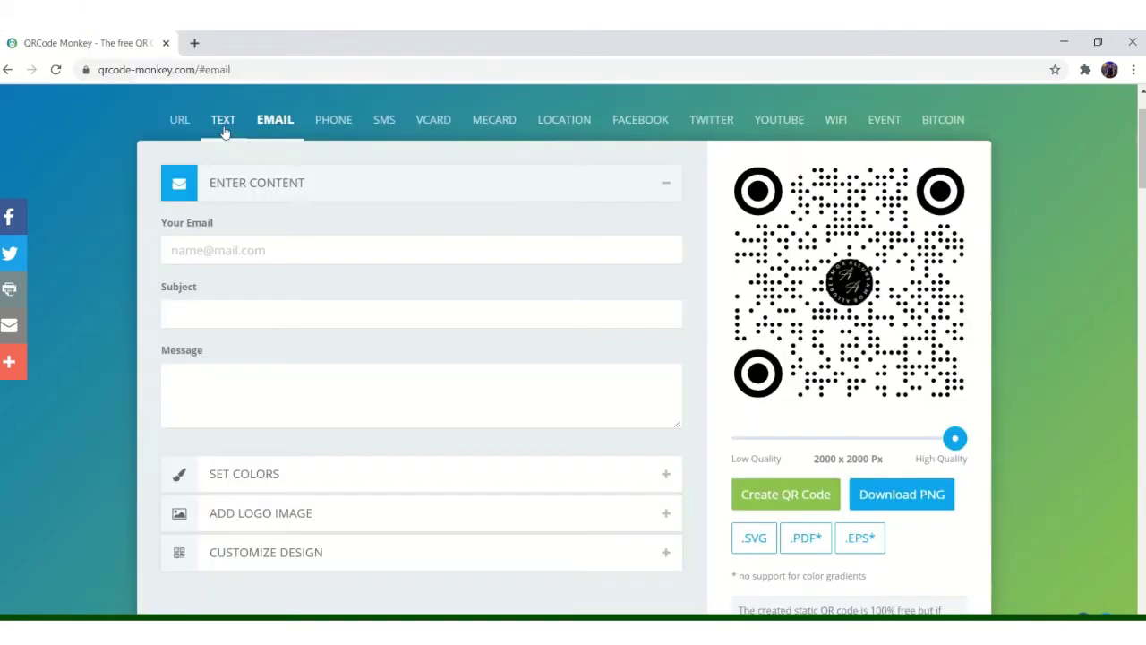
{"action": "left_click", "coordinate": [226, 125]}
{"action": "left_click", "coordinate": [180, 120]}
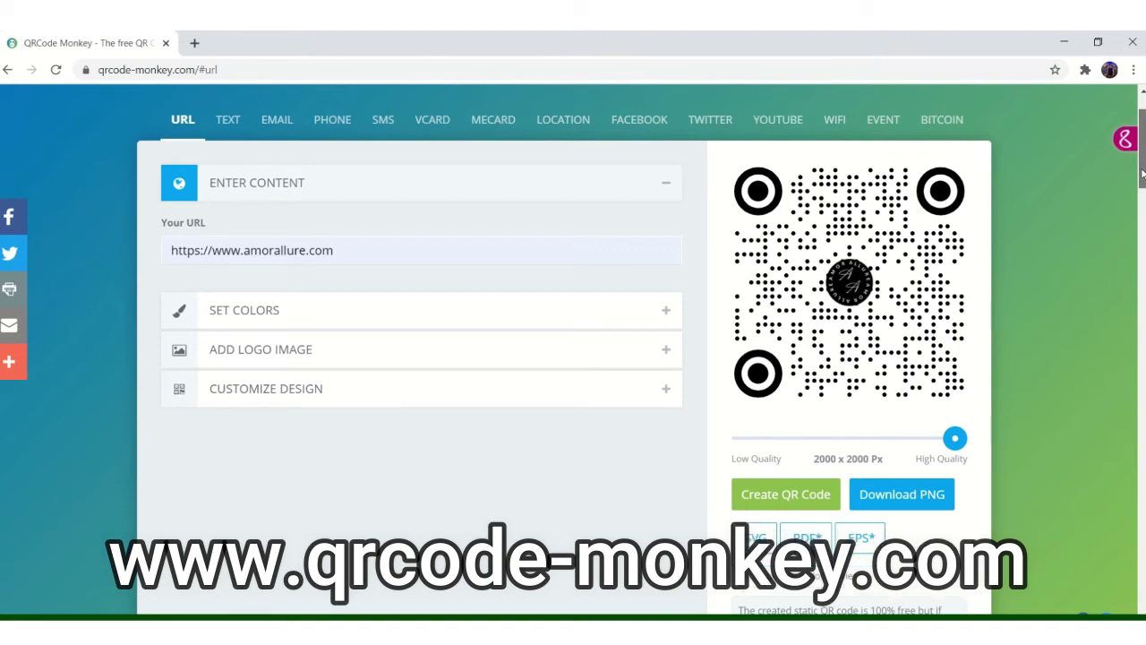
{"action": "left_click_drag", "start_coordinate": [1141, 173], "coordinate": [1142, 176]}
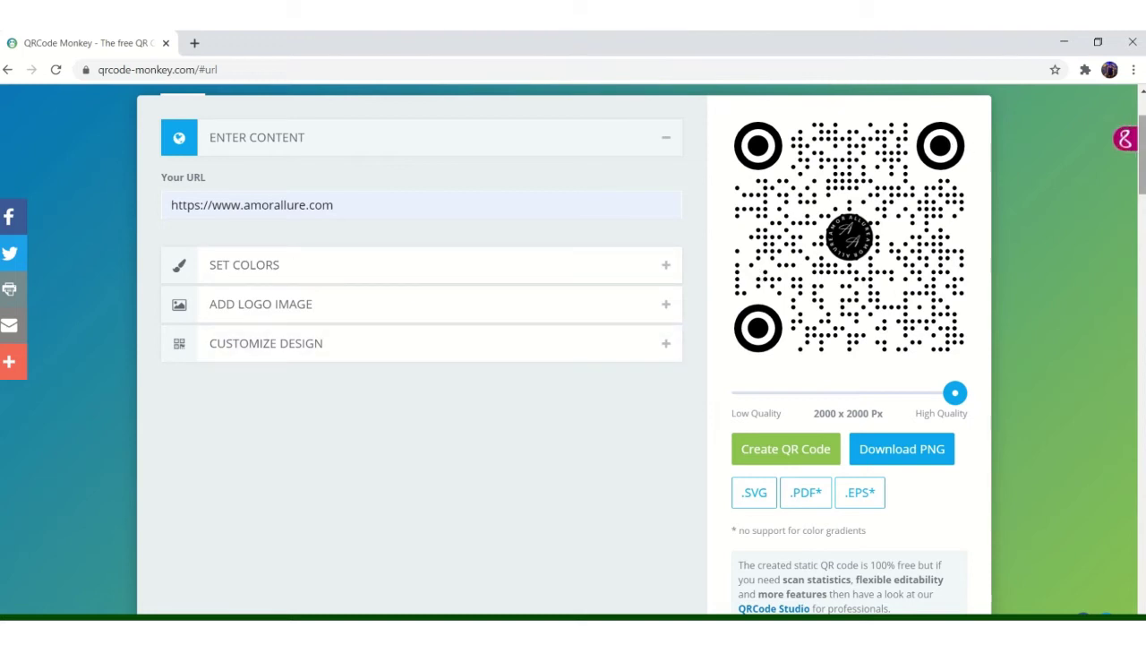
{"action": "left_click_drag", "start_coordinate": [1144, 154], "coordinate": [1143, 130]}
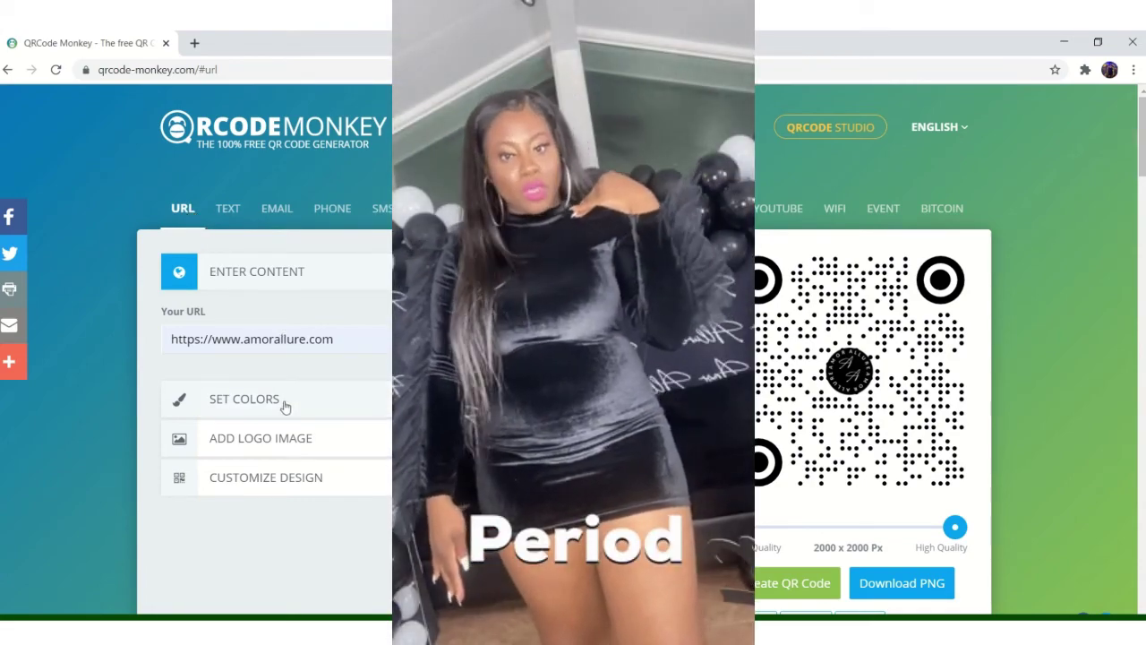
Enter the text 'Thank you for being a customer of Amor Allure. Please enjoy a gift on us'.
{"action": "left_click", "coordinate": [288, 399]}
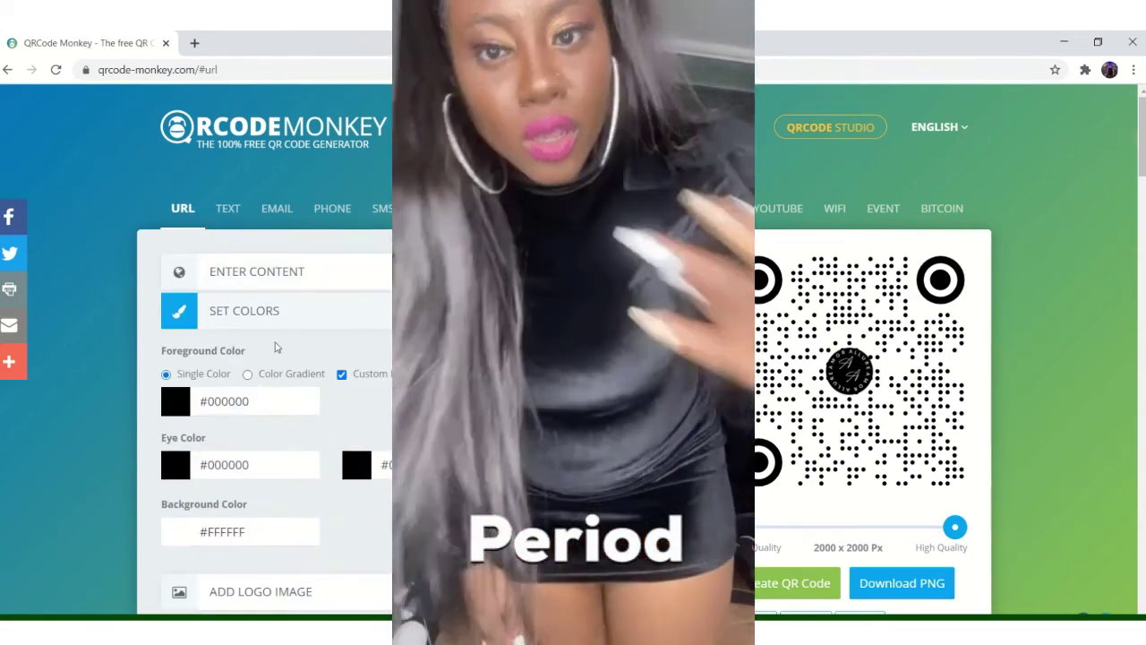
{"action": "left_click", "coordinate": [228, 208]}
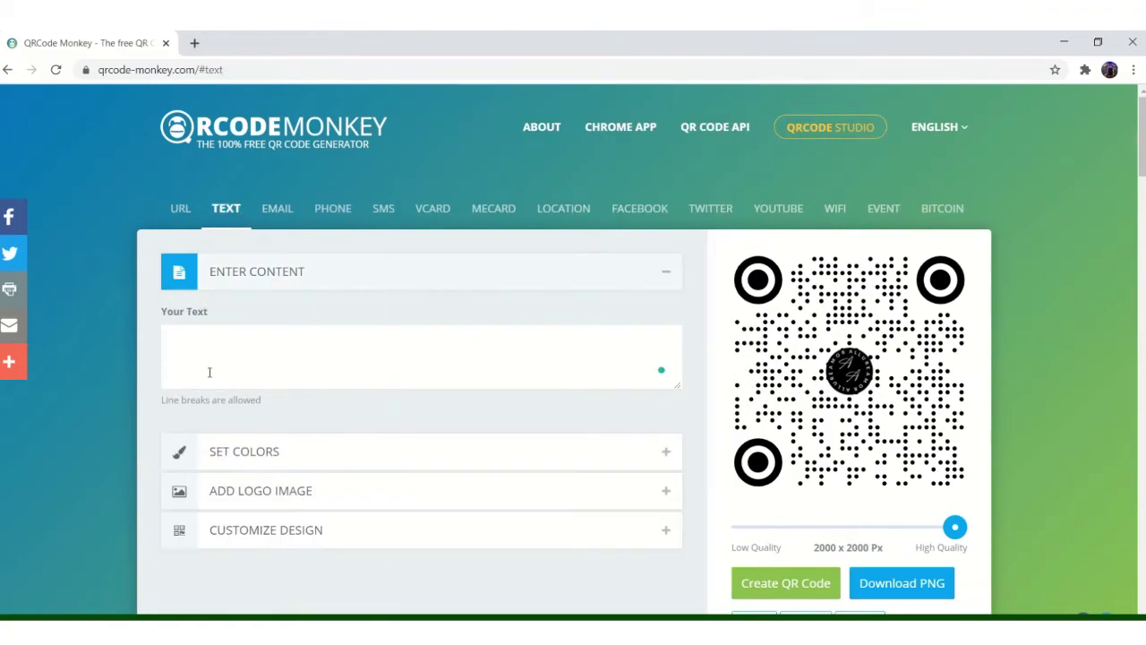
{"action": "left_click", "coordinate": [208, 377]}
{"action": "type", "text": "Thank you for being a"}
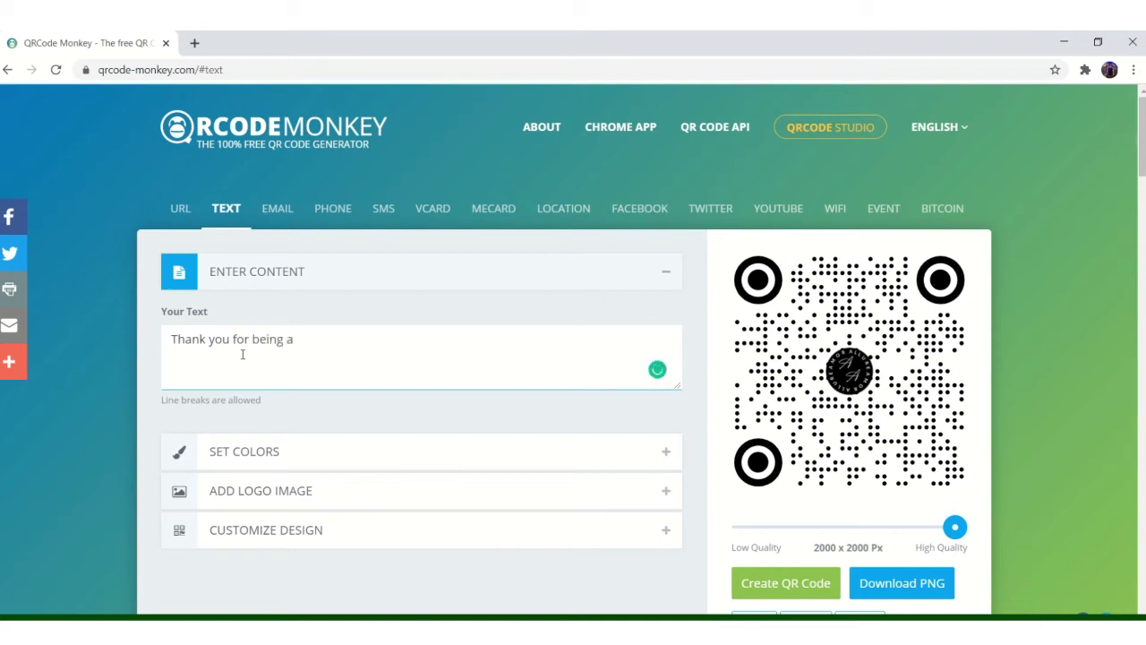
{"action": "type", "text": " customer of Amor Allure."}
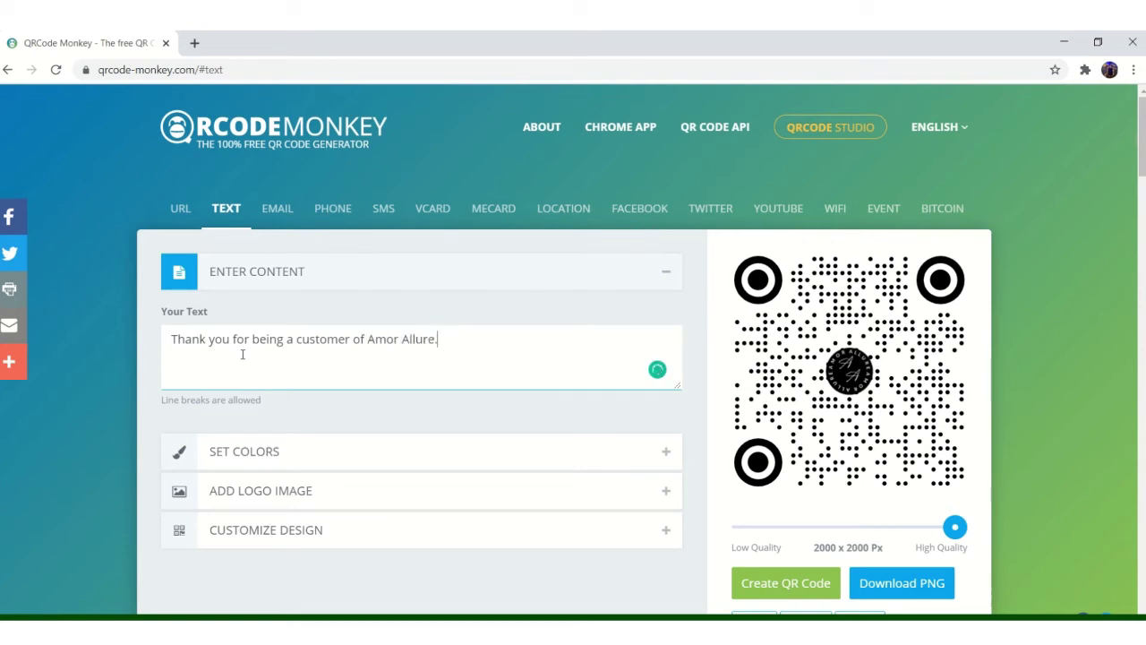
{"action": "type", "text": " Please enjoy a"}
{"action": "type", "text": " gift on y"}
{"action": "key", "text": "BackSpace"}
{"action": "type", "text": "us"}
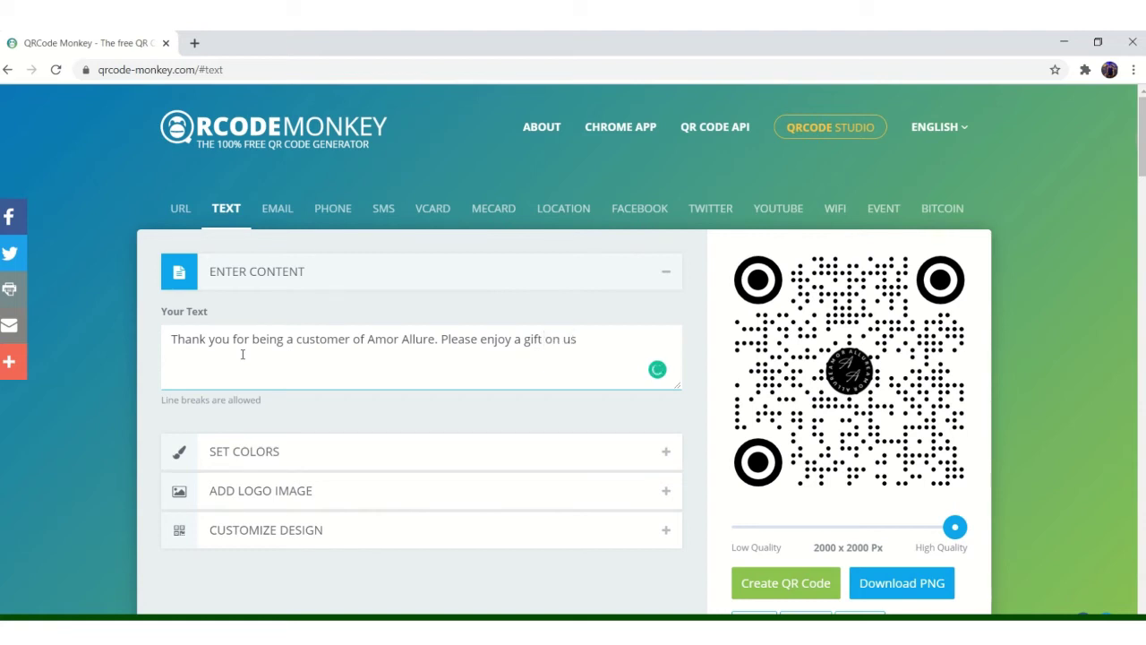